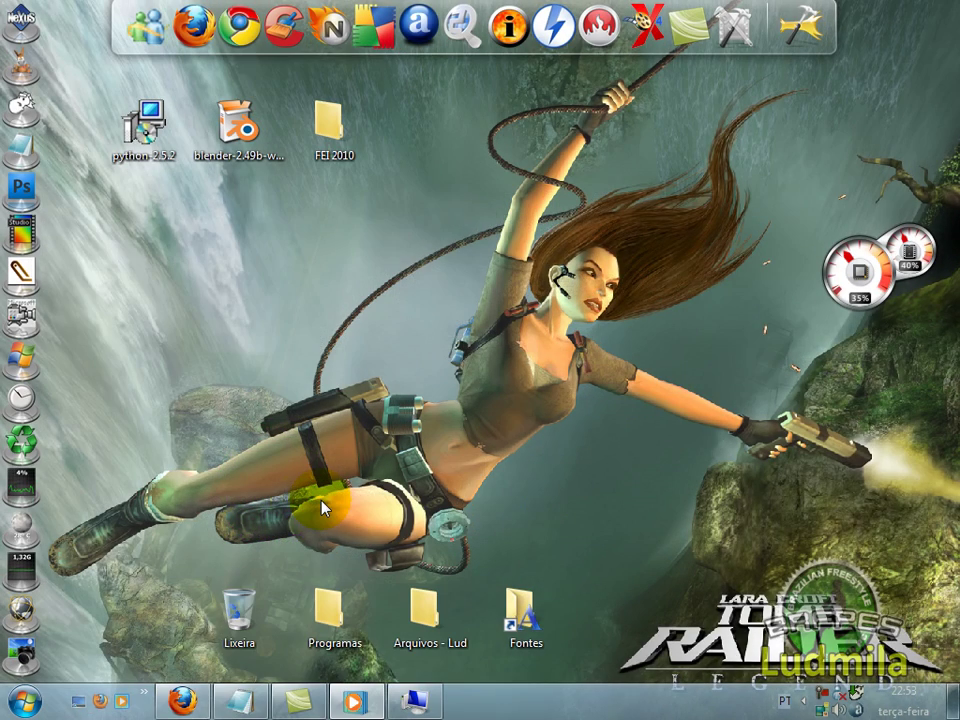
Review the tutorial title and 'Instale o Blender.' notes, then minimize Notepad and select the Blender 2.49b installer.
click(240, 700)
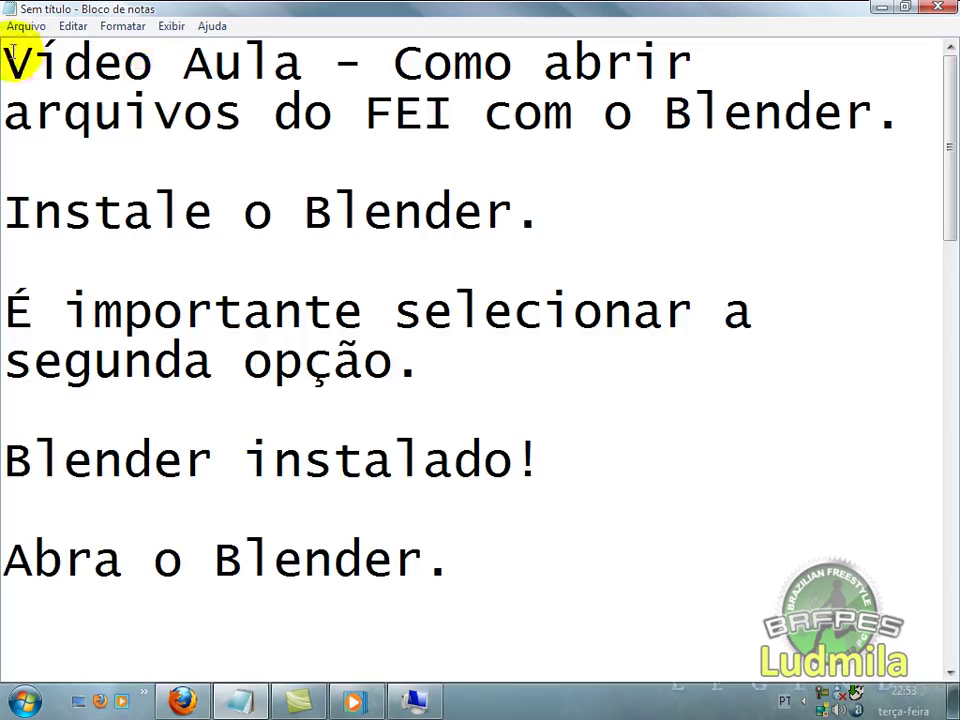
mouse_move(10, 62)
mouse_down()
mouse_move(668, 66)
mouse_move(171, 139)
mouse_move(26, 105)
mouse_move(22, 130)
mouse_move(326, 108)
mouse_move(500, 118)
mouse_move(853, 114)
mouse_move(890, 117)
mouse_move(896, 128)
mouse_up()
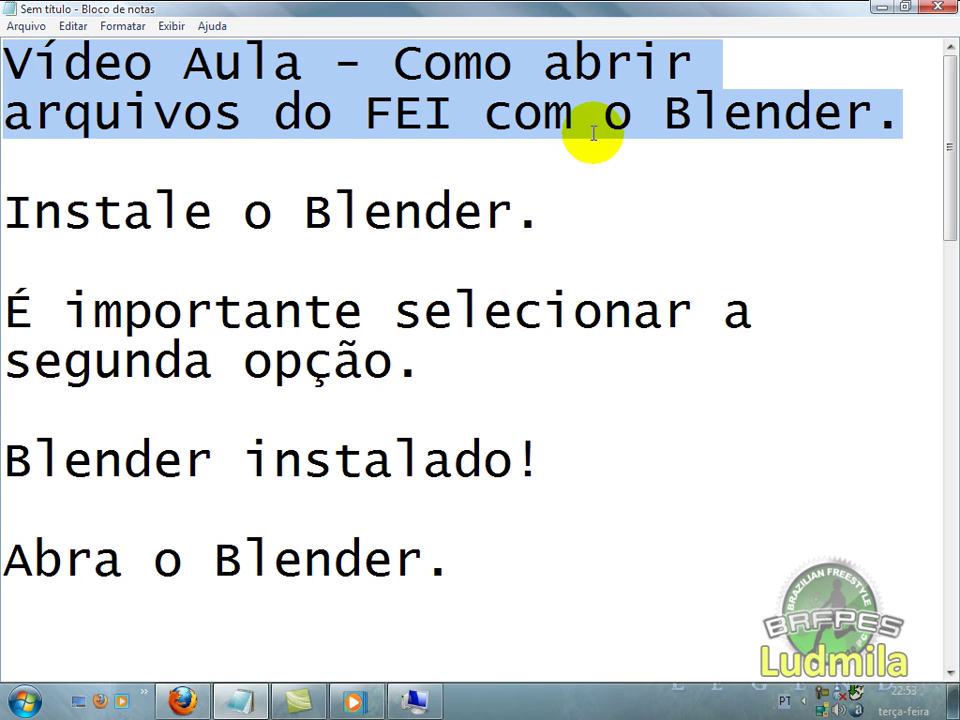
drag(12, 212, 553, 208)
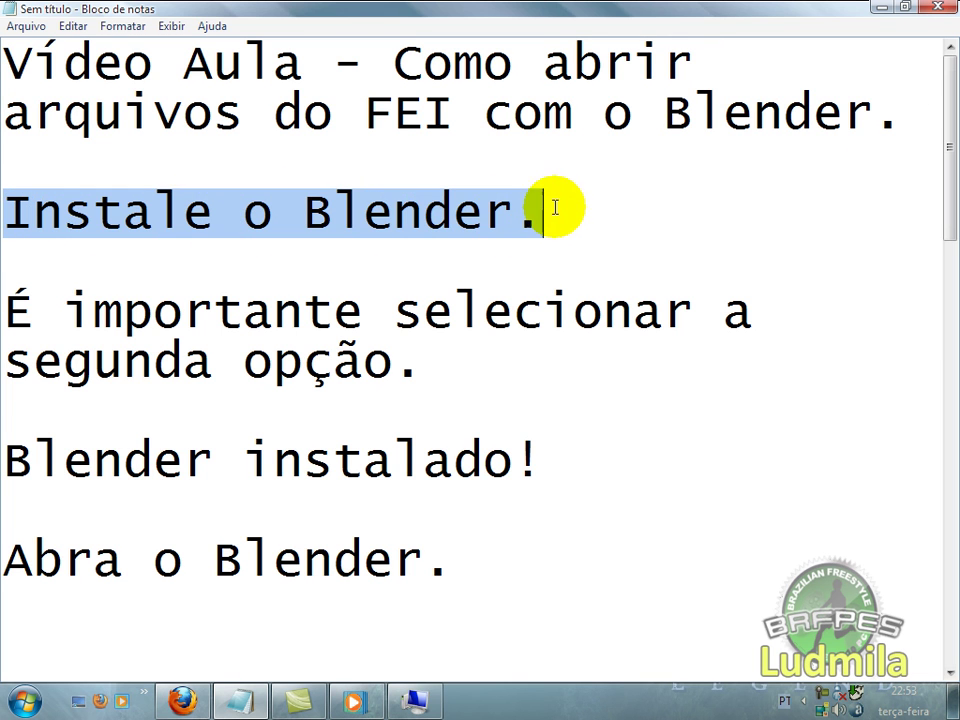
click(882, 8)
click(230, 158)
Launch the Blender 2.49b installer, accept the licence, and keep the default components and folder.
double_click(230, 158)
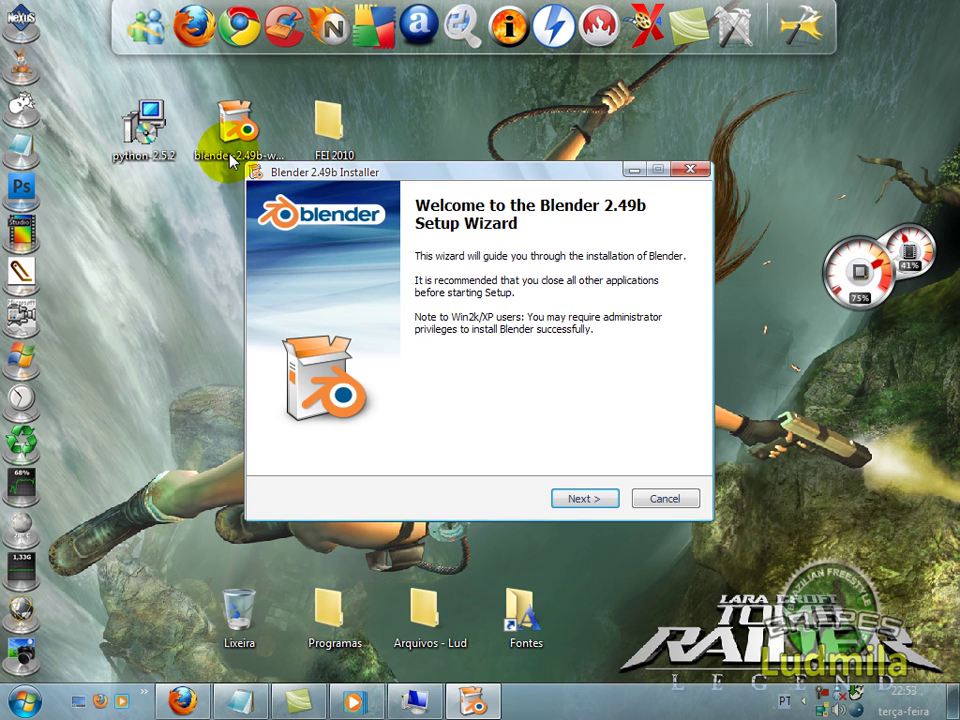
click(572, 499)
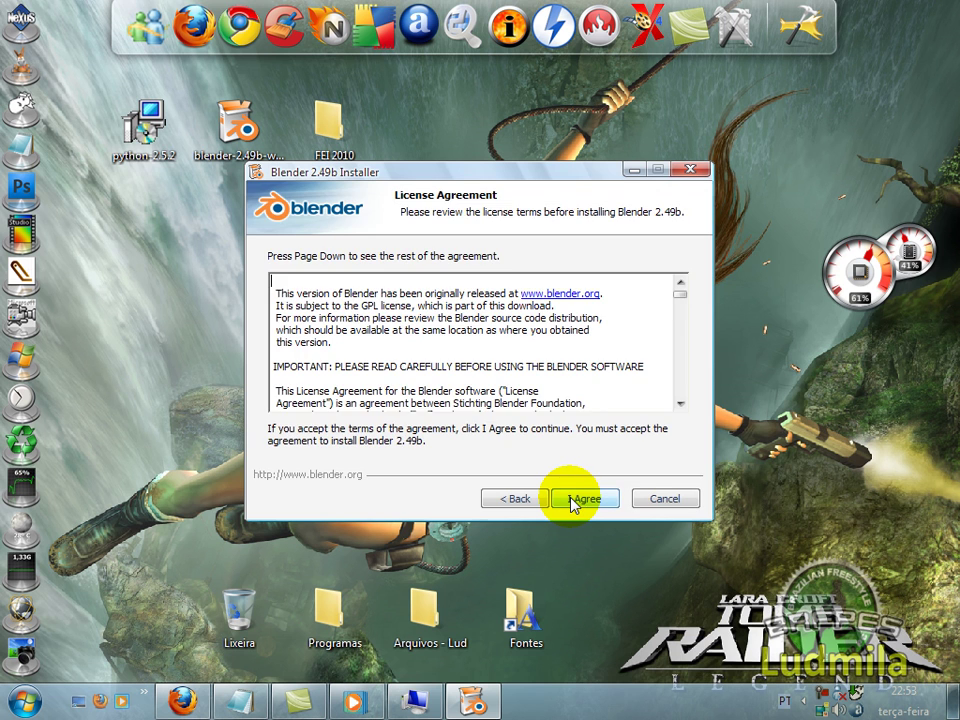
click(572, 502)
click(573, 503)
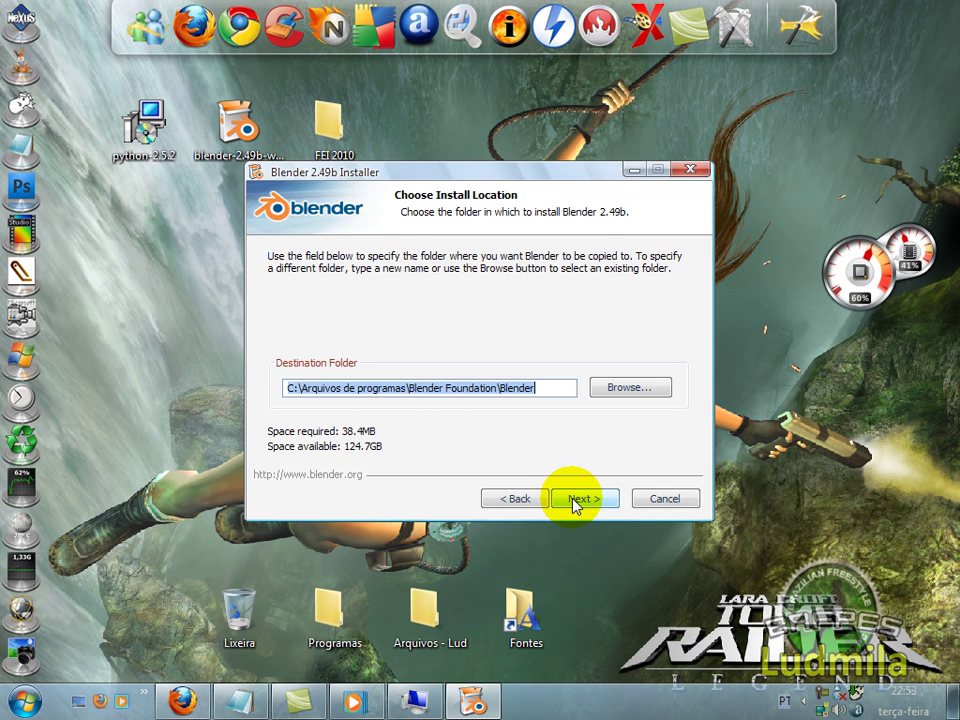
click(575, 502)
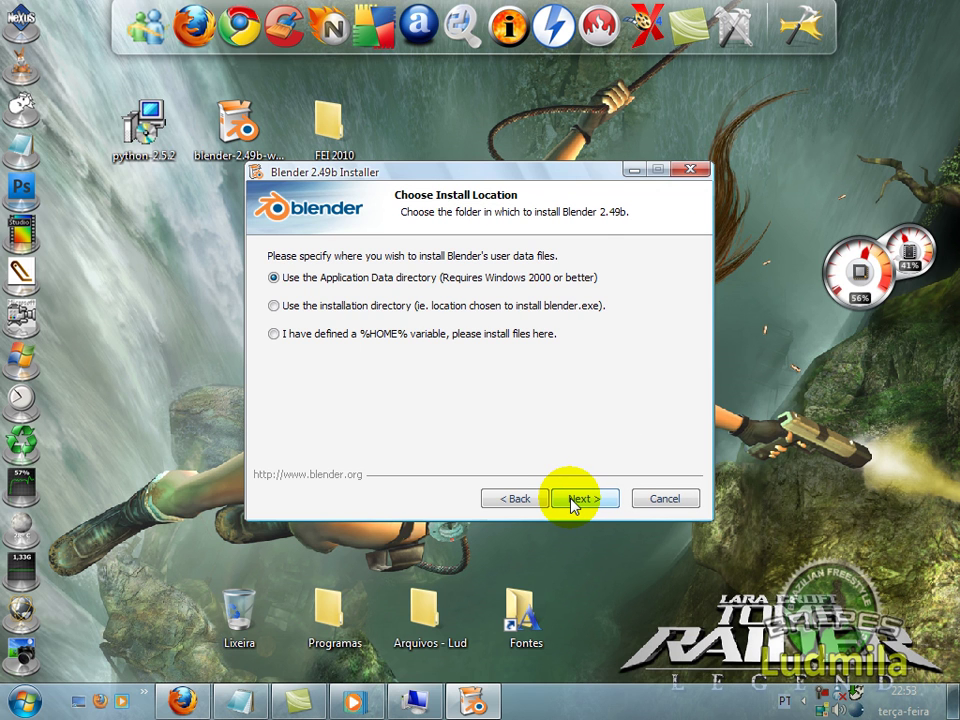
Following the notes' second-option tip, install with user data stored in the installation directory.
click(263, 616)
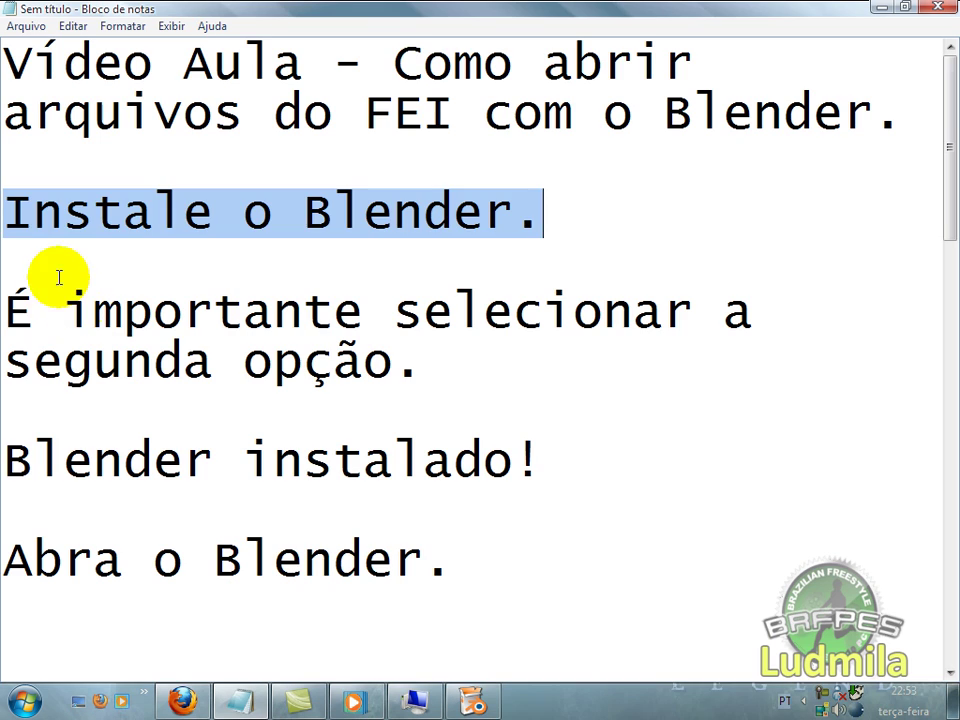
click(12, 310)
mouse_move(12, 310)
mouse_down()
mouse_move(670, 322)
mouse_move(733, 349)
mouse_up()
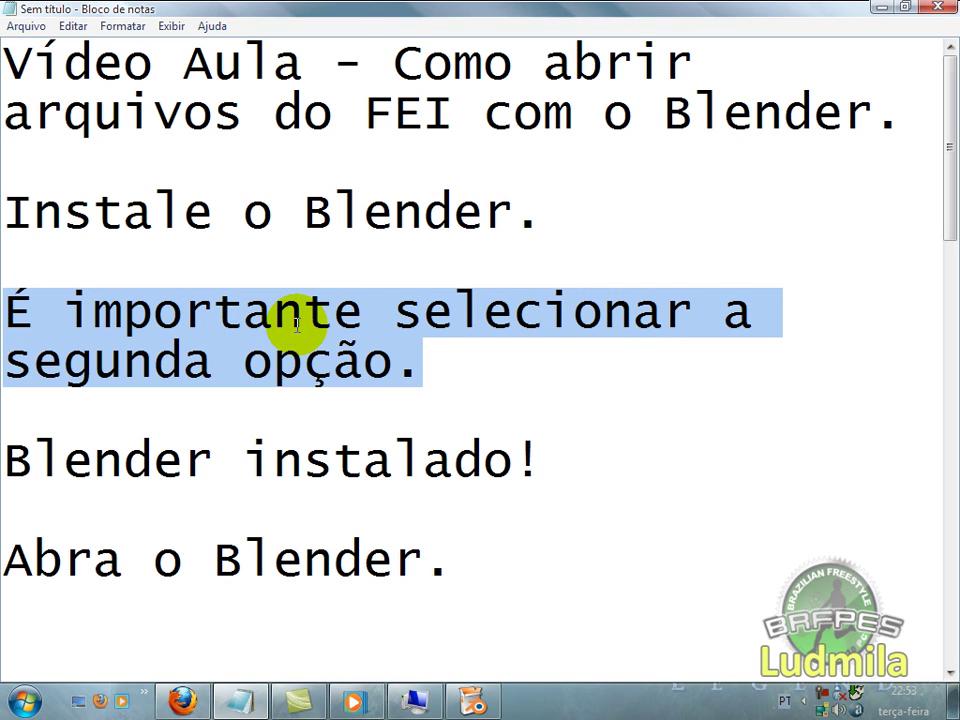
click(873, 9)
click(273, 306)
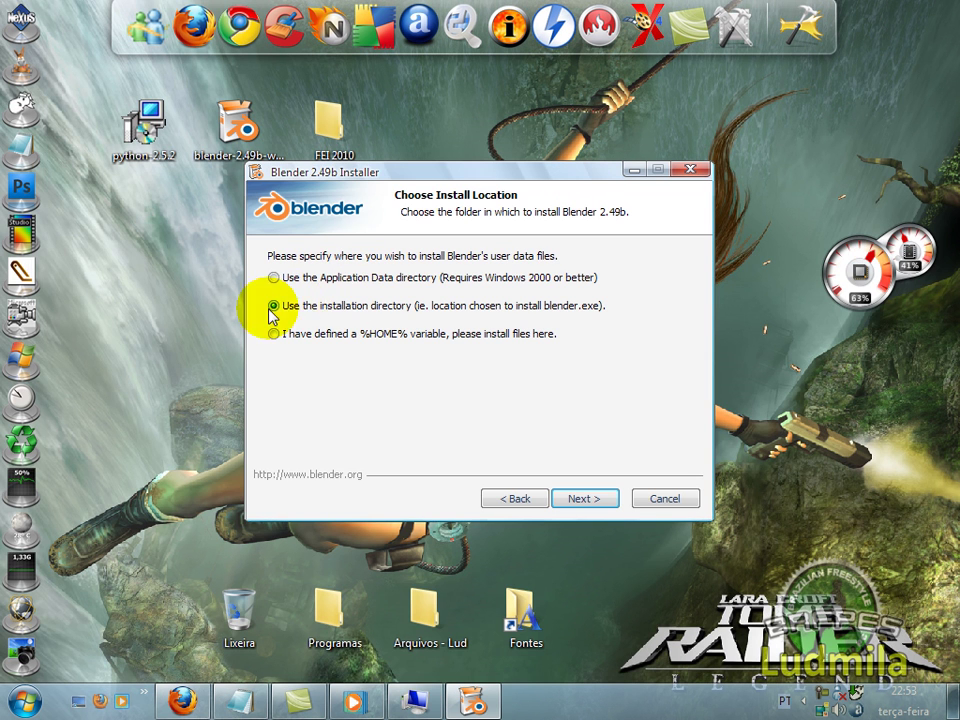
click(599, 508)
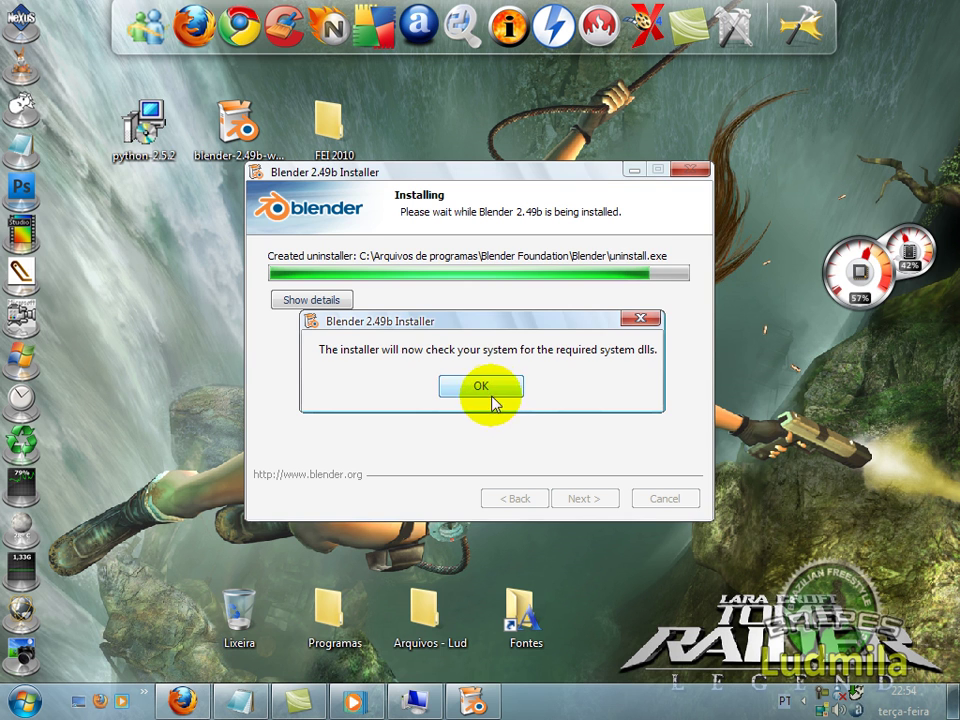
click(492, 400)
click(501, 392)
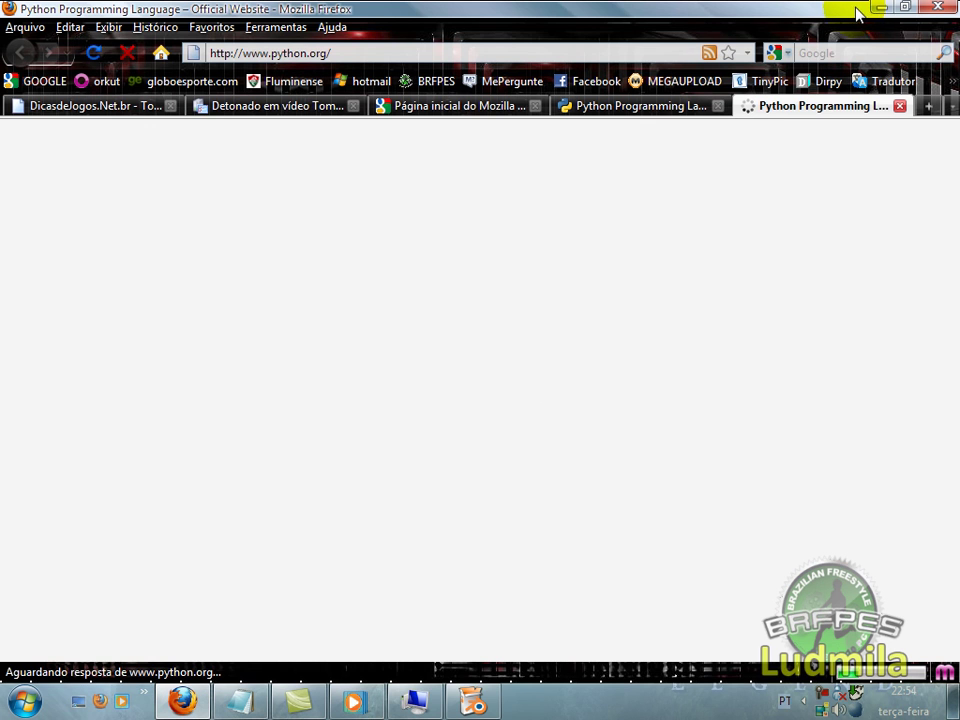
Finish setup without launching Blender and add a Blender shortcut to the desktop.
click(882, 8)
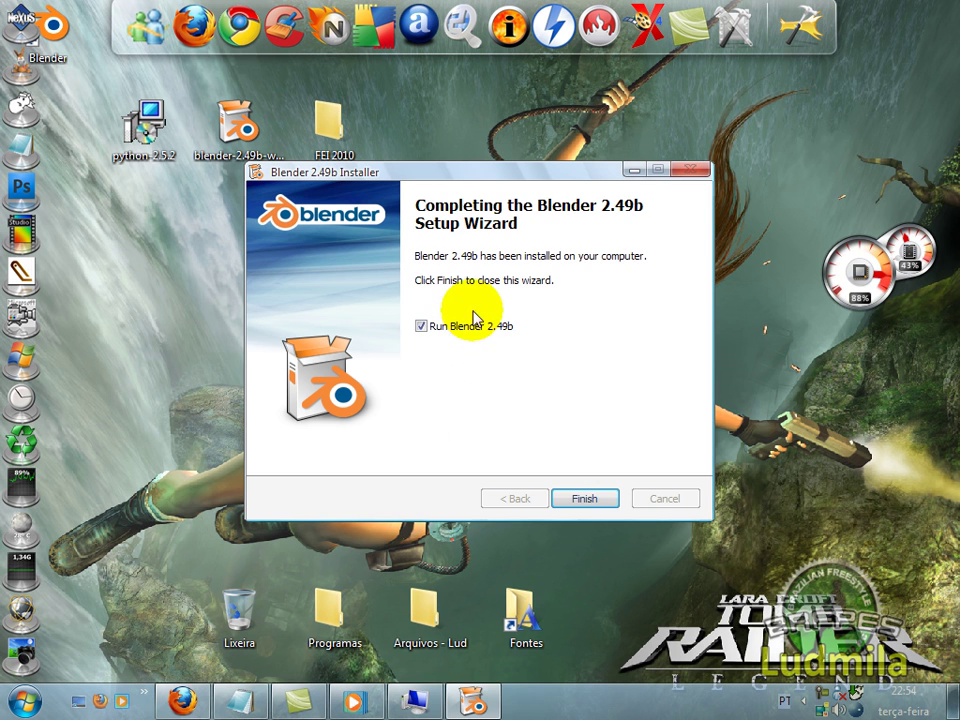
click(466, 326)
click(589, 501)
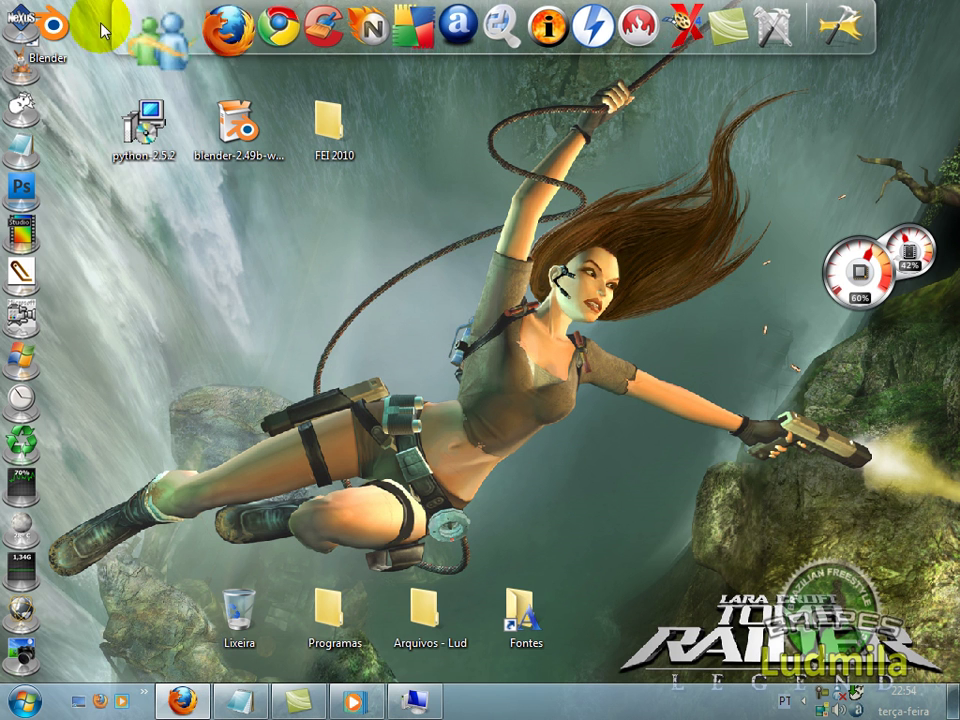
drag(62, 52, 160, 265)
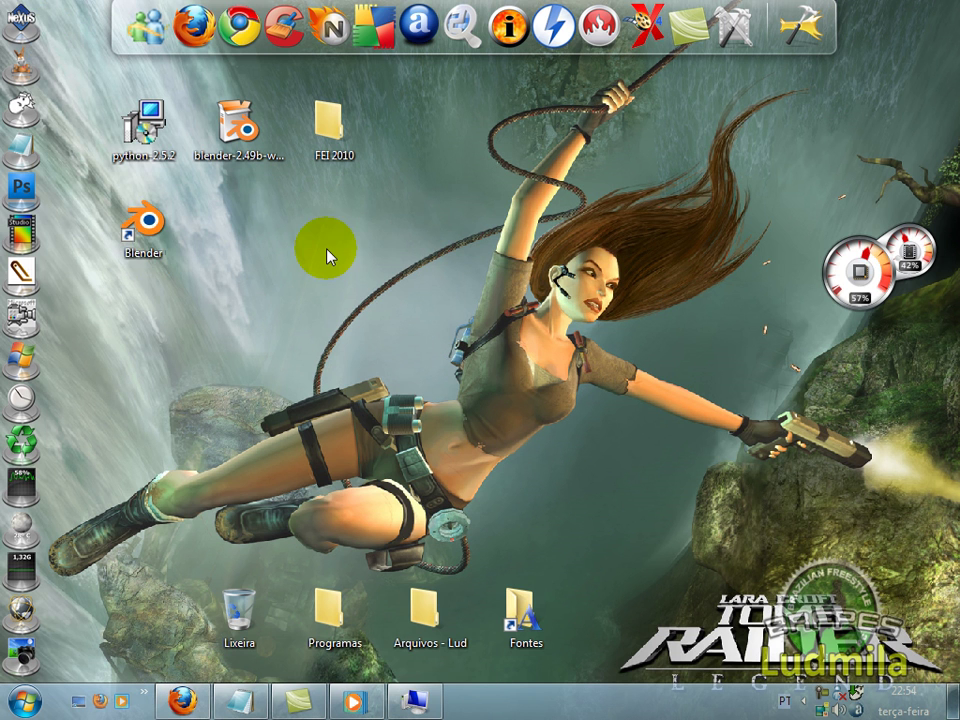
Highlight 'Blender instalado!' and 'Abra o Blender.' in the notes, then restore and maximize Notepad.
click(240, 700)
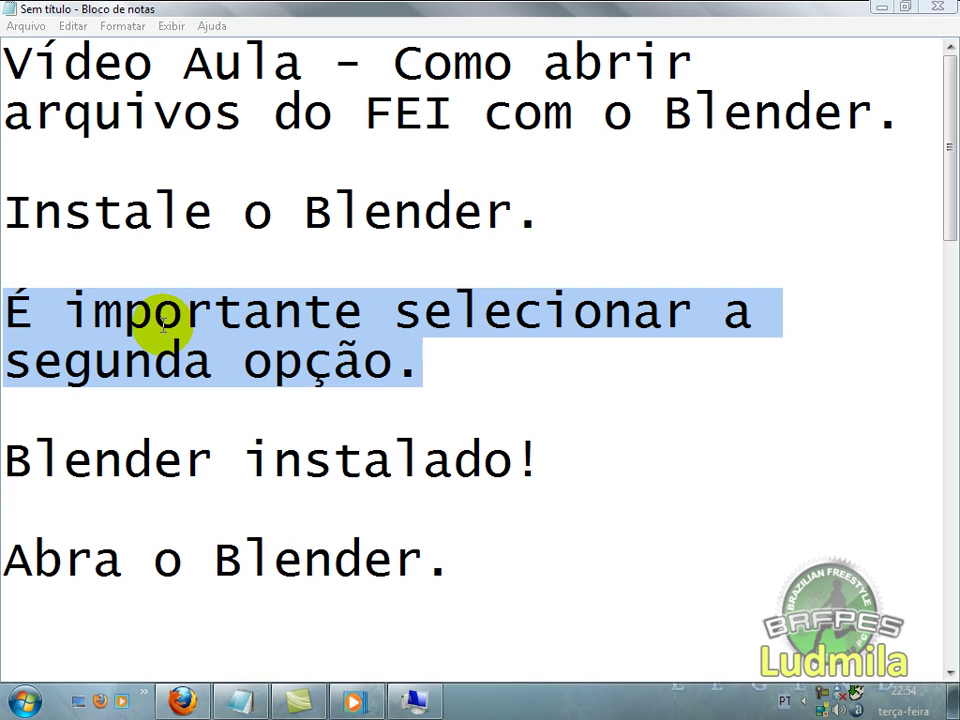
drag(8, 463, 548, 463)
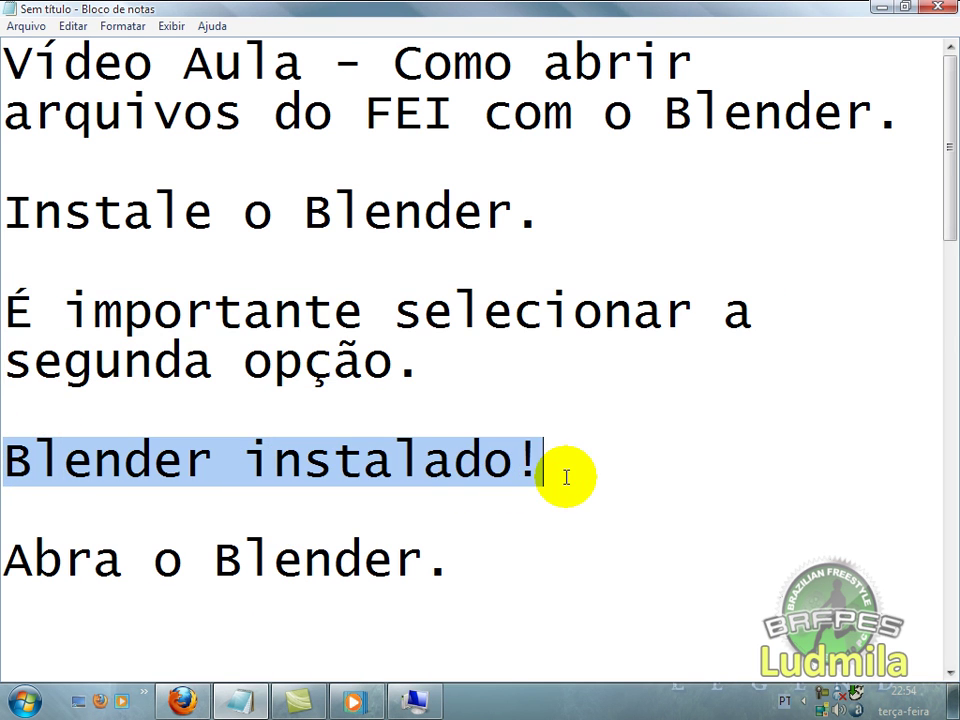
scroll(540, 373, down, 2)
drag(8, 262, 450, 270)
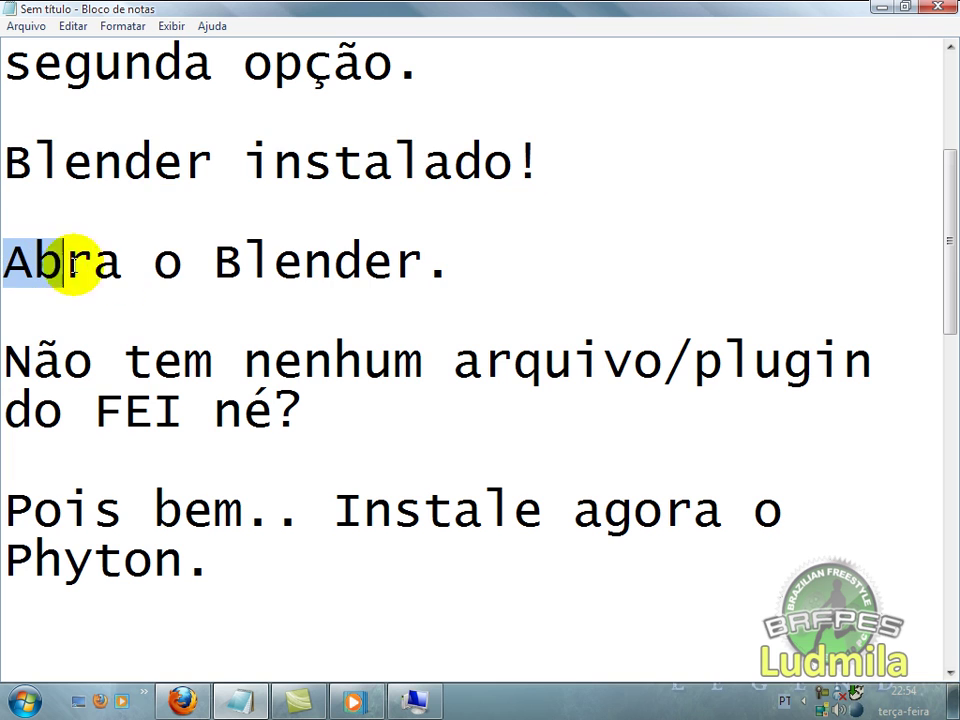
click(903, 6)
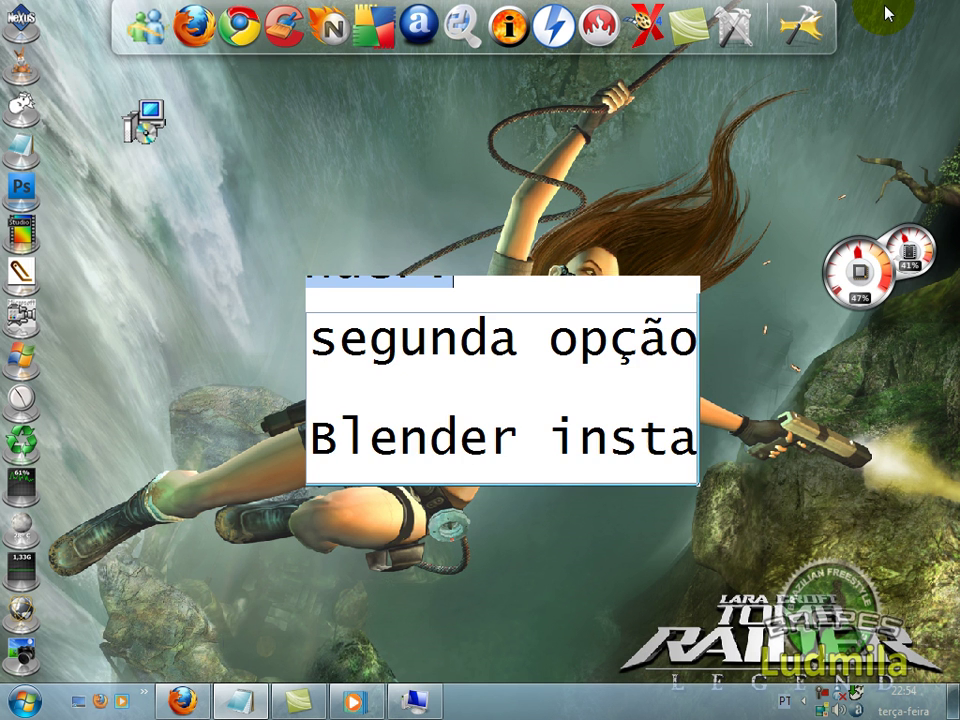
click(641, 282)
click(880, 8)
click(140, 225)
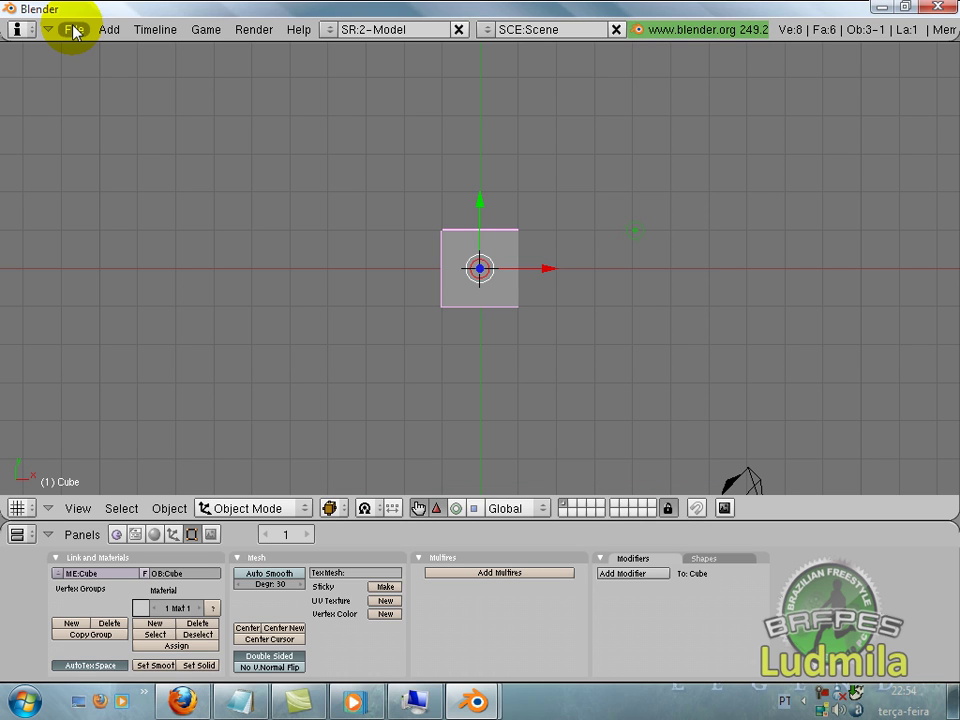
click(74, 31)
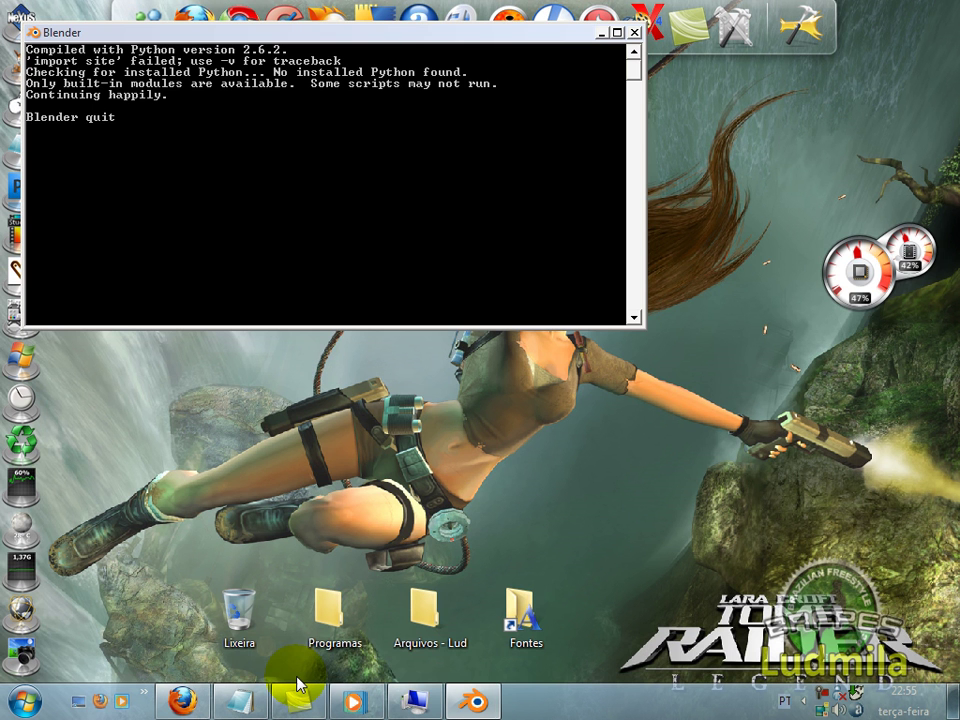
Close Blender, highlight the no-FEI-plugin note and 'Instale agora o Phyton.' step, then minimize Notepad.
click(242, 700)
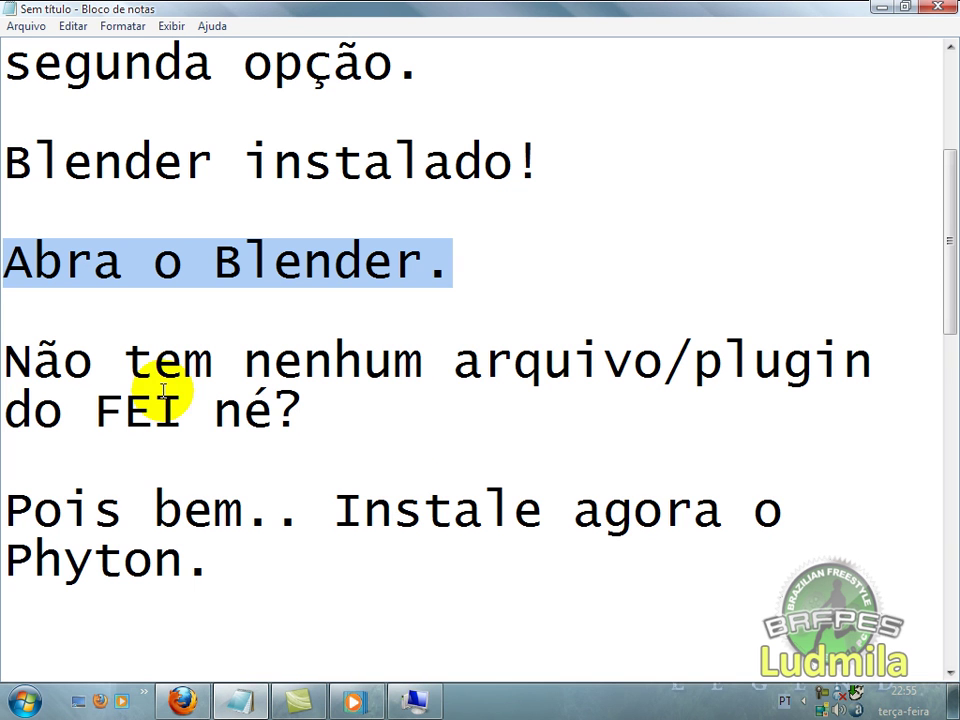
mouse_move(5, 362)
mouse_down()
mouse_move(224, 363)
mouse_move(274, 410)
mouse_move(300, 396)
mouse_up()
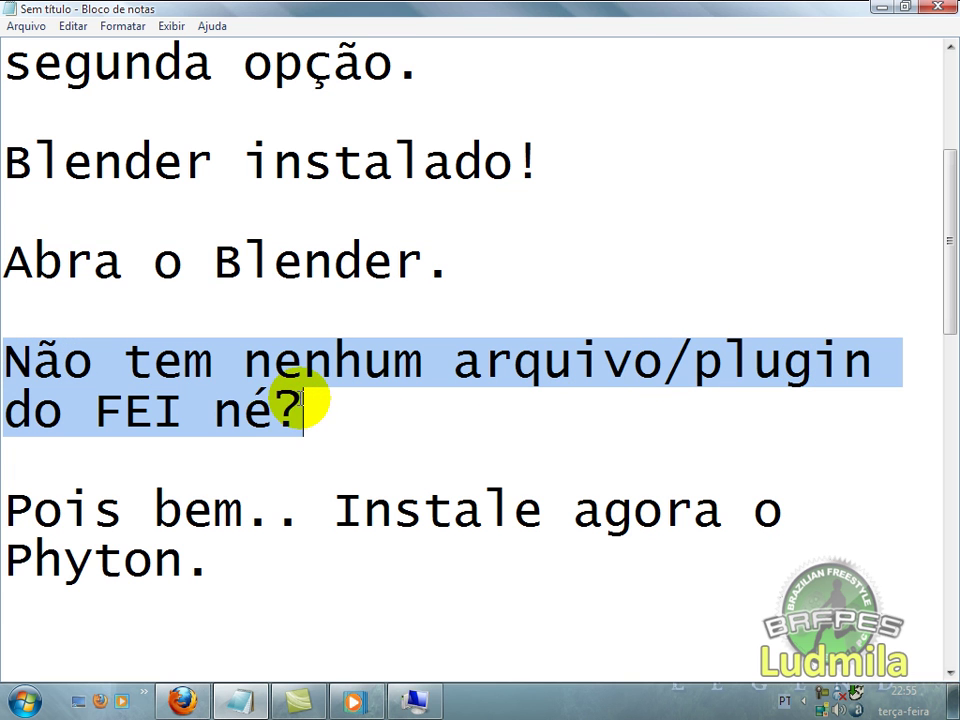
scroll(261, 380, down, 2)
mouse_move(5, 210)
mouse_down()
mouse_move(487, 215)
mouse_move(797, 261)
mouse_up()
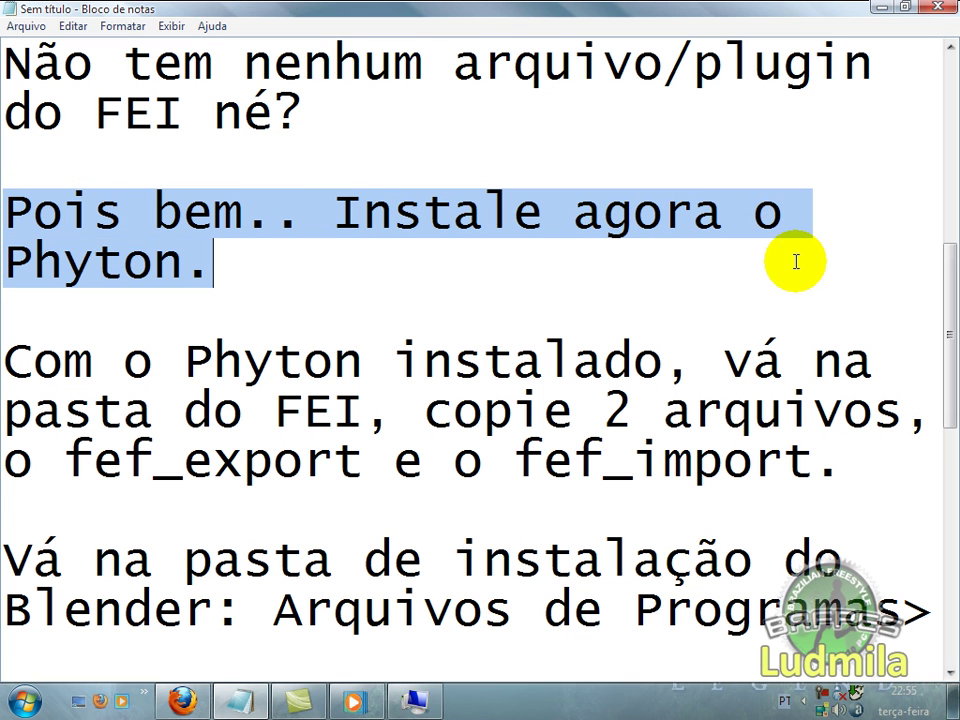
click(882, 12)
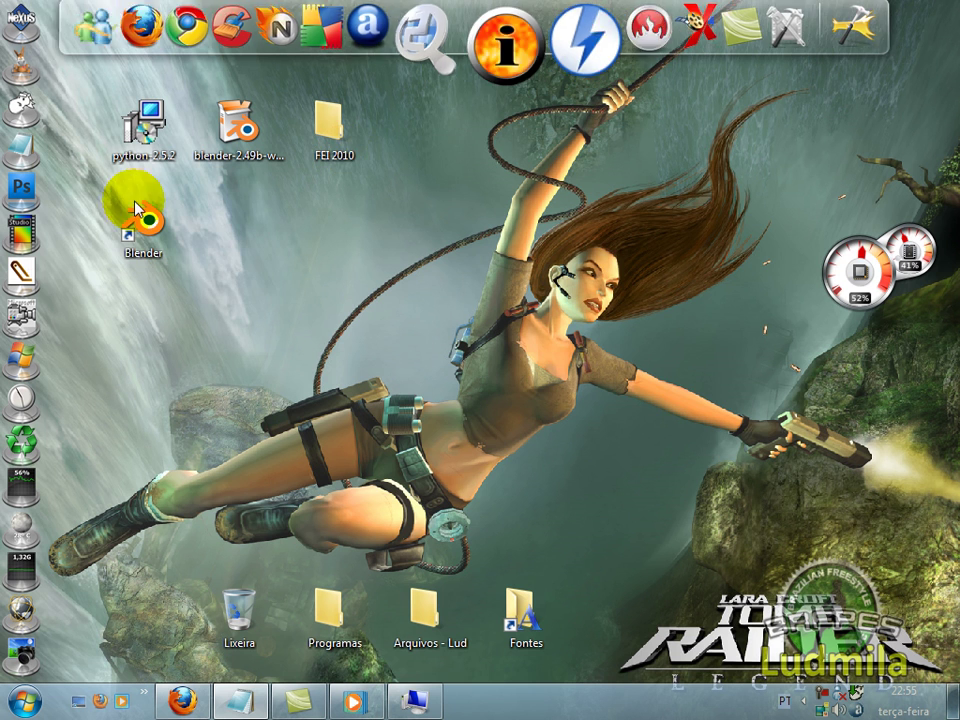
Run python-2.5.2 with the default C:\Python25 directory and components, then finish the installer.
double_click(172, 160)
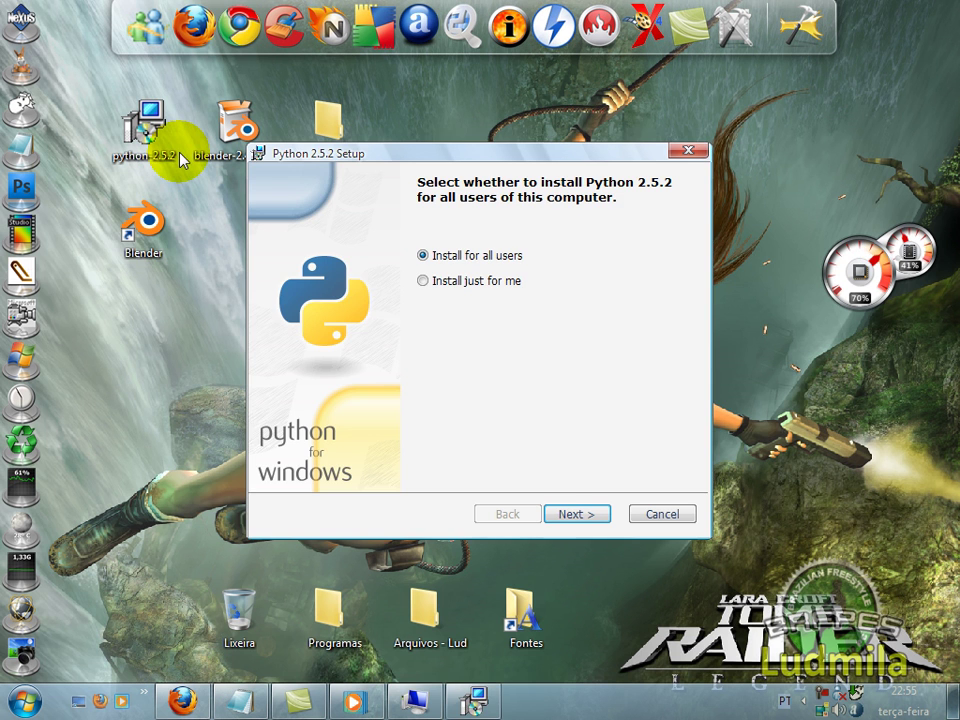
click(553, 508)
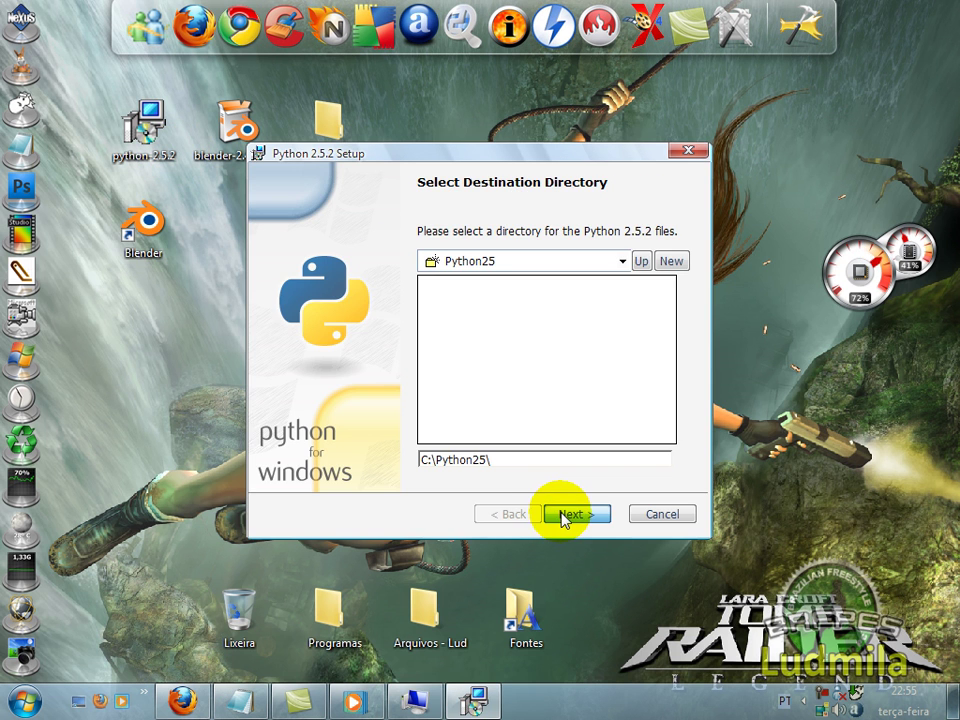
click(563, 515)
click(566, 515)
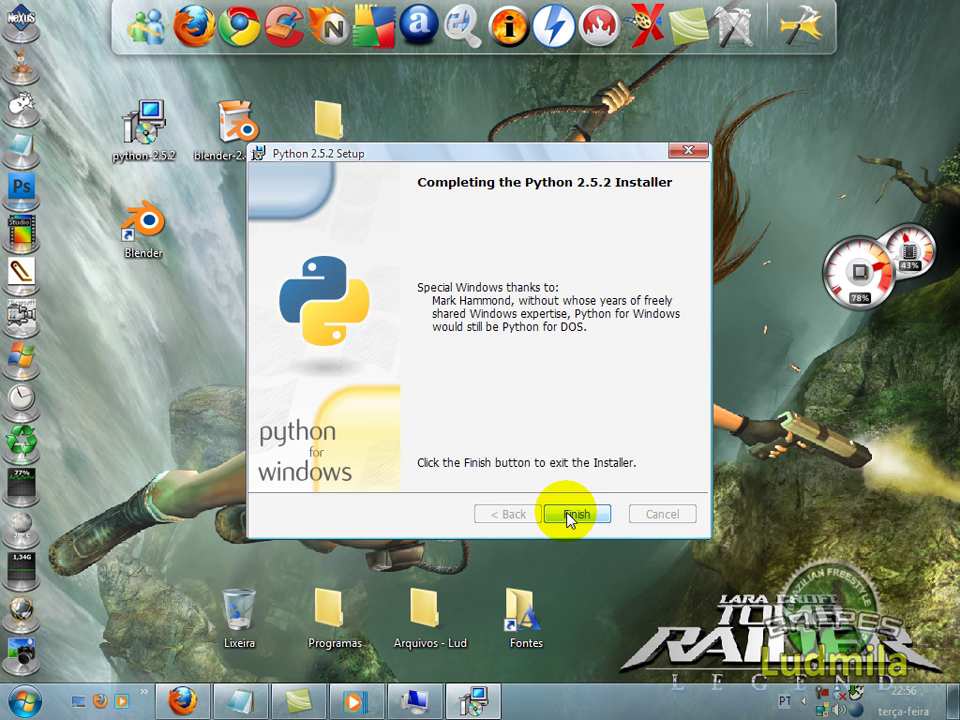
click(568, 515)
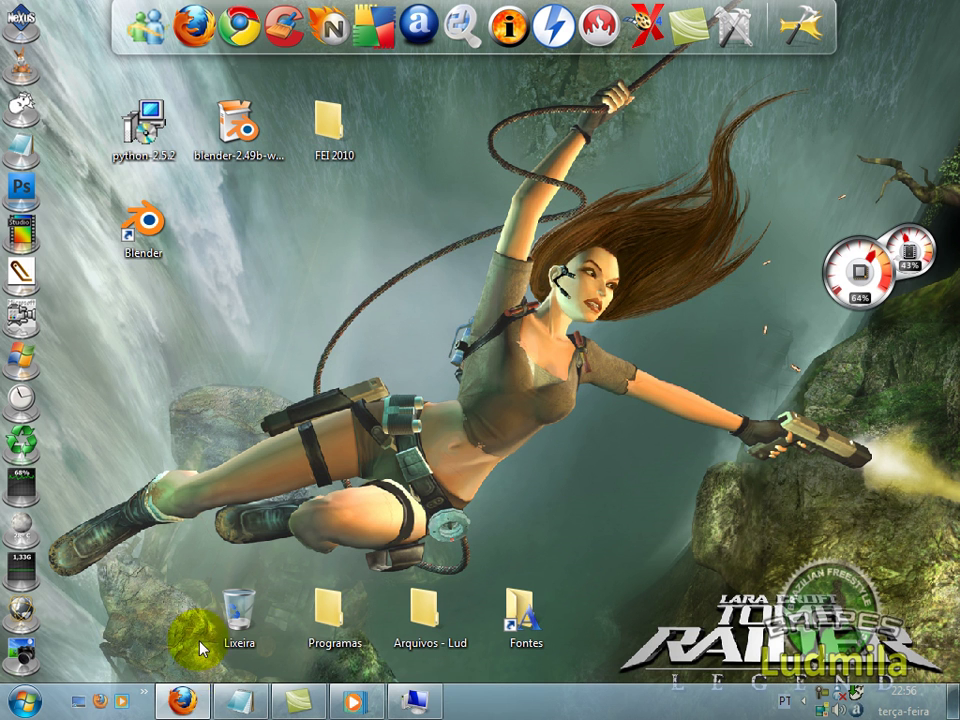
click(237, 701)
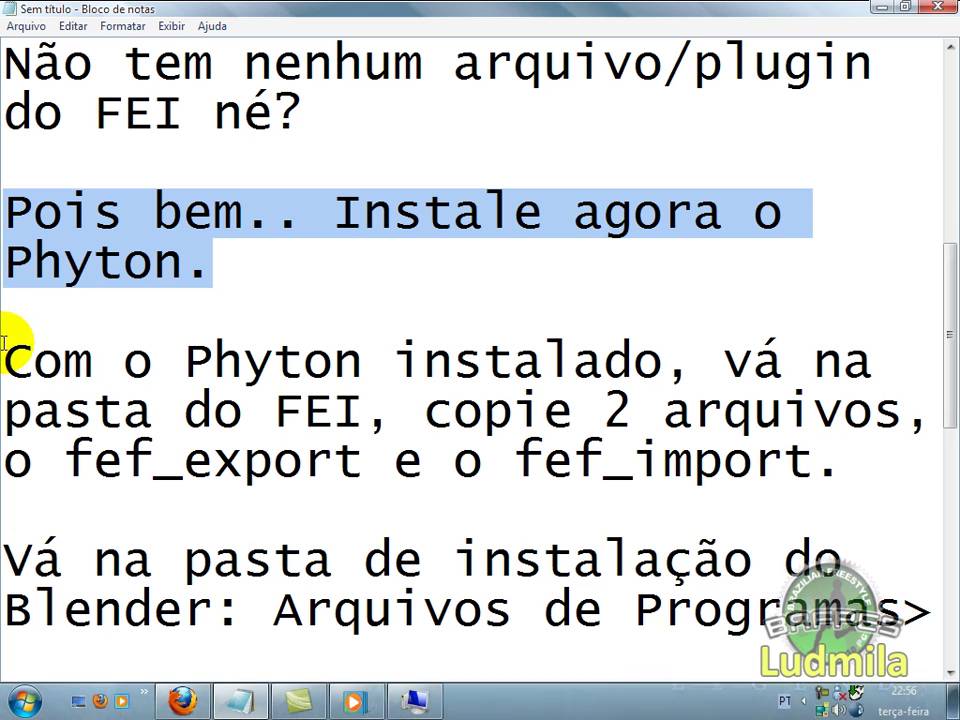
click(8, 360)
mouse_move(8, 360)
mouse_down()
mouse_move(806, 369)
mouse_move(189, 384)
mouse_move(143, 395)
mouse_move(873, 412)
mouse_up()
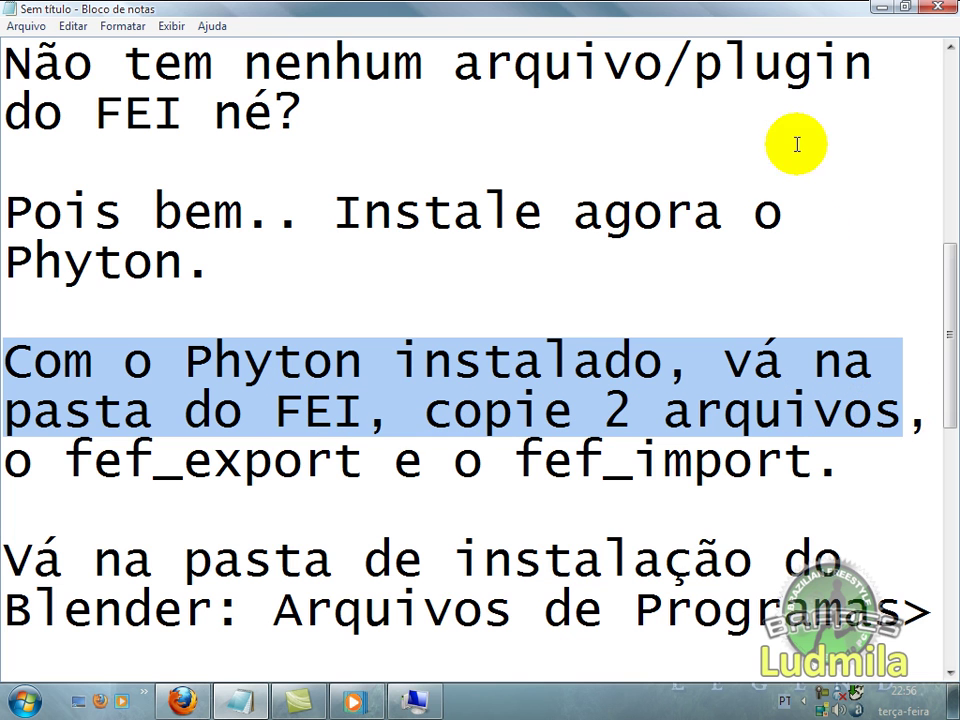
click(852, 460)
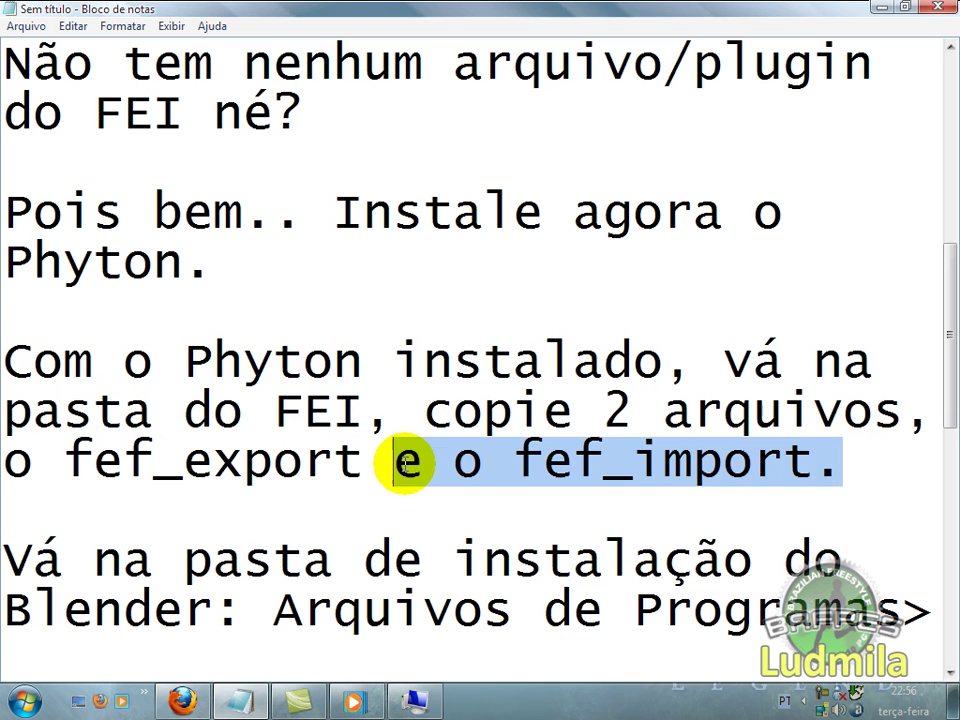
drag(852, 460, 4, 450)
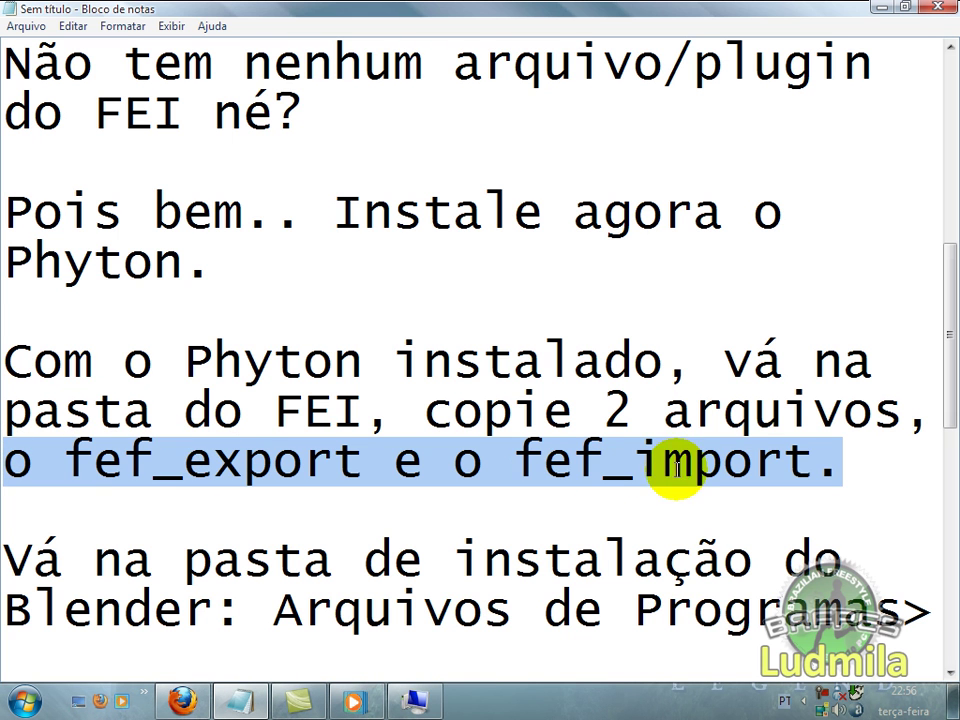
click(884, 10)
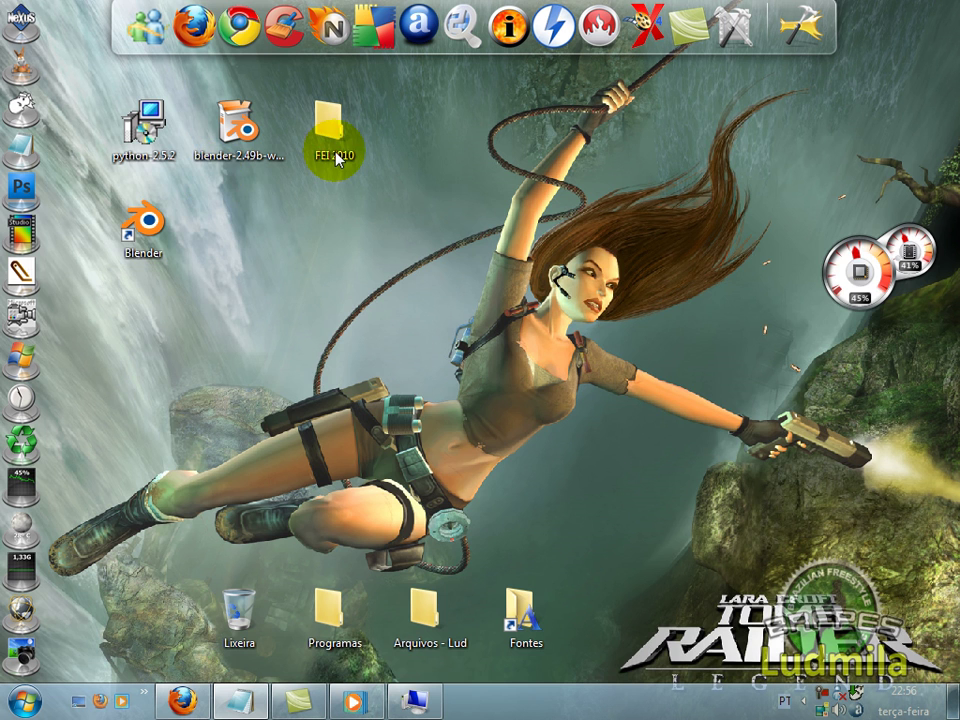
Copy fef_export and fef_import from the FEI 2010 folder, then close the folder.
double_click(340, 158)
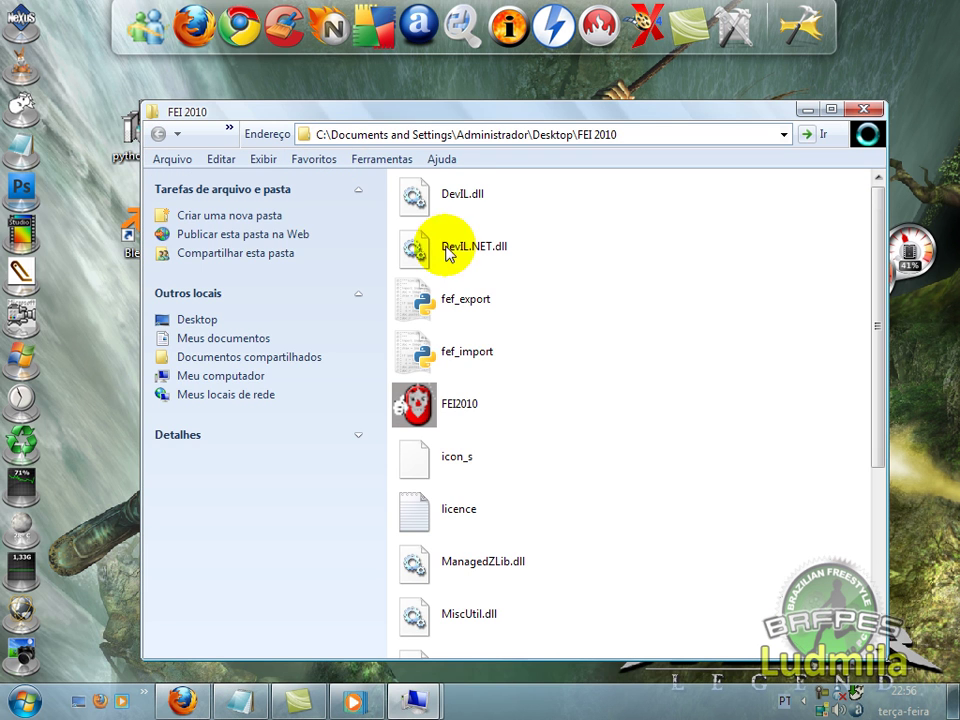
drag(521, 352, 452, 297)
drag(558, 354, 415, 288)
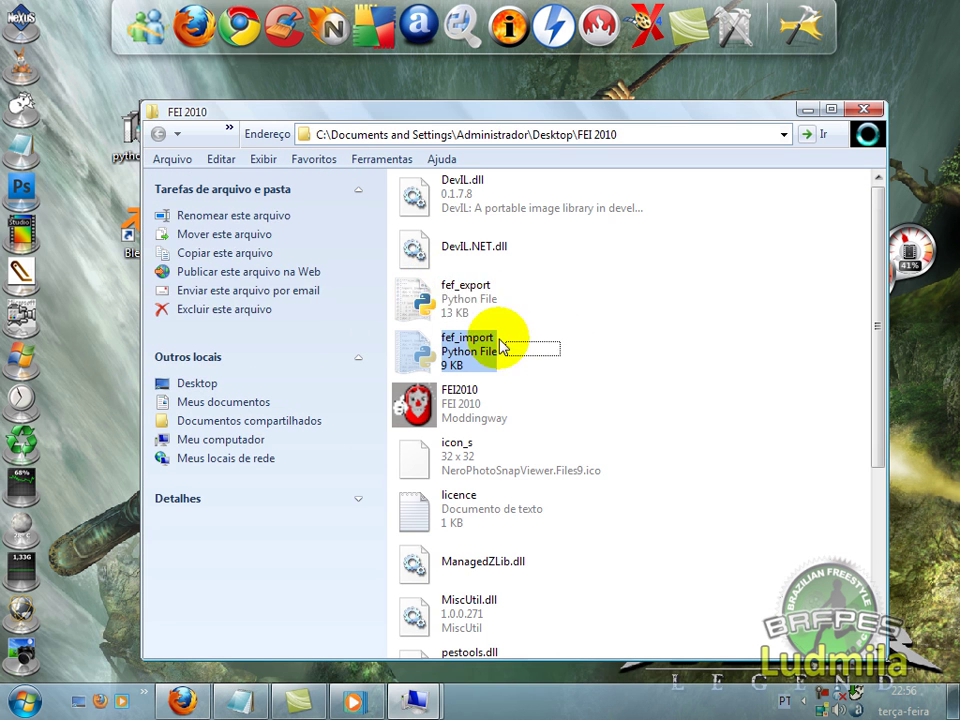
right_click(469, 292)
click(550, 552)
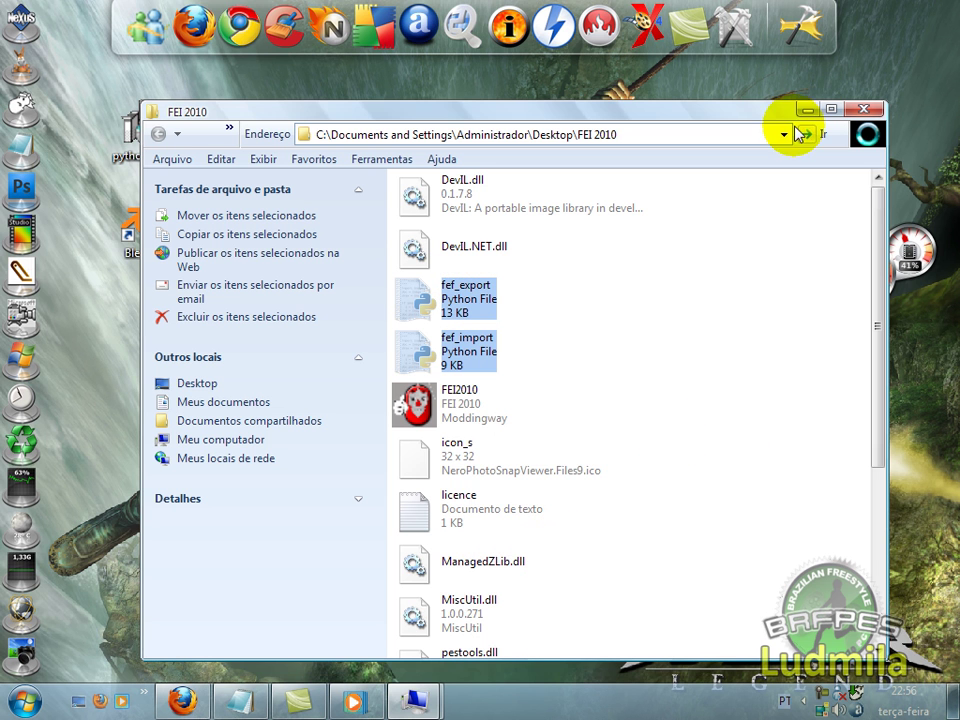
click(860, 108)
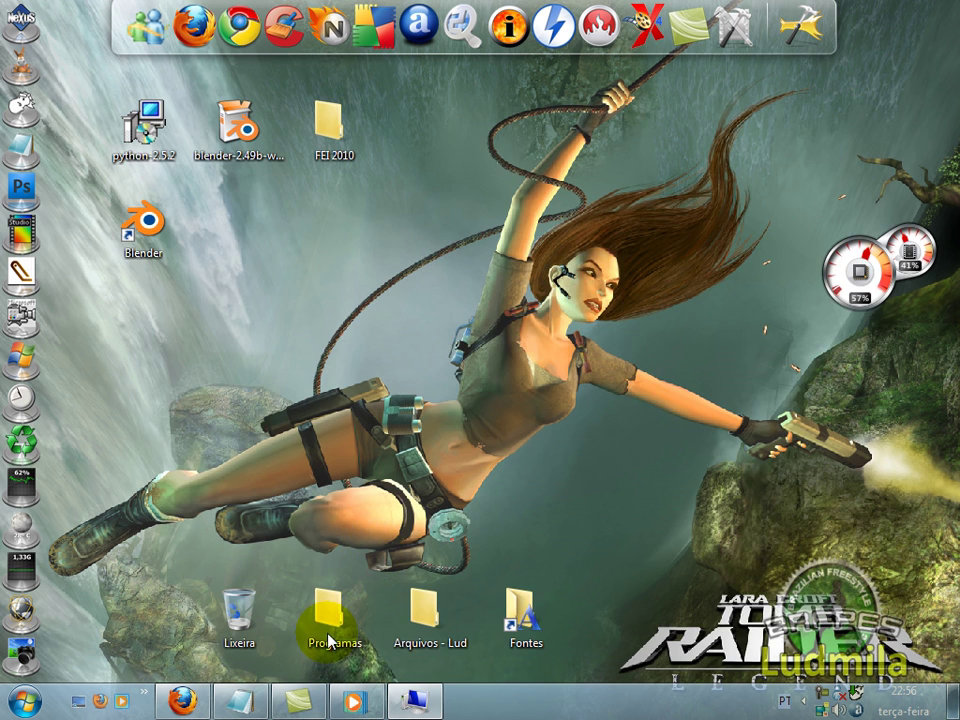
Insert the missing B so the notes read 'Blender Foundation> Blender> .blender> scripts', then select that path.
click(245, 698)
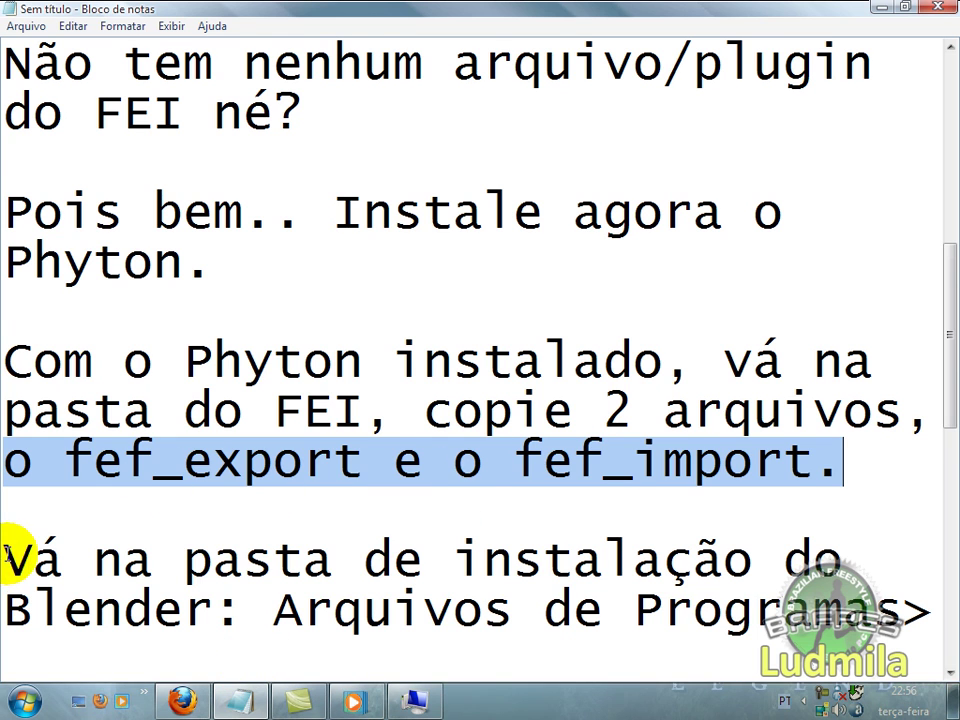
scroll(20, 482, down, 1)
scroll(20, 450, down, 1)
mouse_move(8, 262)
mouse_down()
mouse_move(150, 265)
mouse_move(218, 313)
mouse_move(879, 317)
mouse_move(838, 345)
mouse_move(118, 354)
mouse_move(214, 343)
mouse_move(499, 364)
mouse_move(712, 364)
mouse_move(589, 364)
mouse_up()
click(595, 360)
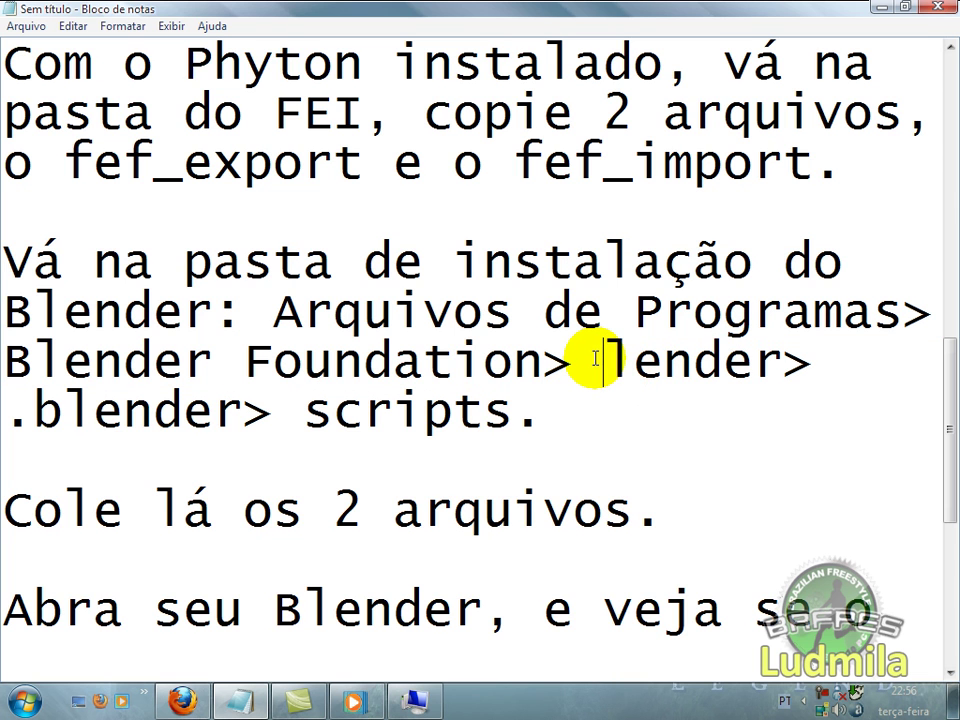
text(B)
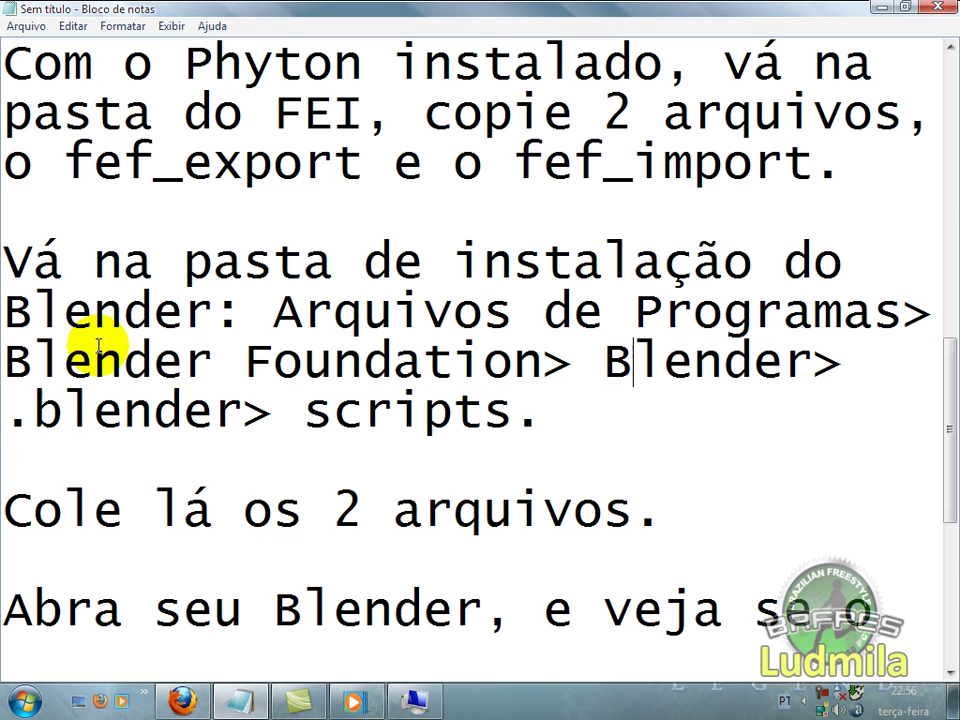
mouse_move(277, 313)
mouse_down()
mouse_move(446, 317)
mouse_move(428, 360)
mouse_move(831, 364)
mouse_move(386, 424)
mouse_move(17, 424)
mouse_move(162, 414)
mouse_move(510, 422)
mouse_move(536, 432)
mouse_up()
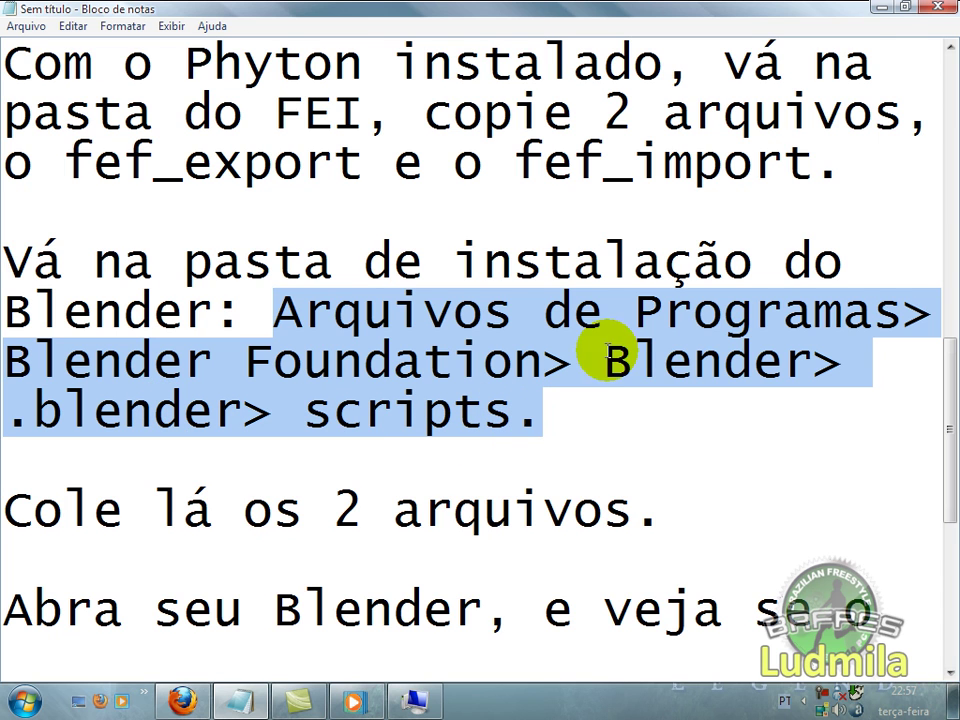
Minimize the notes and open the local C: drive in a file browser.
click(878, 10)
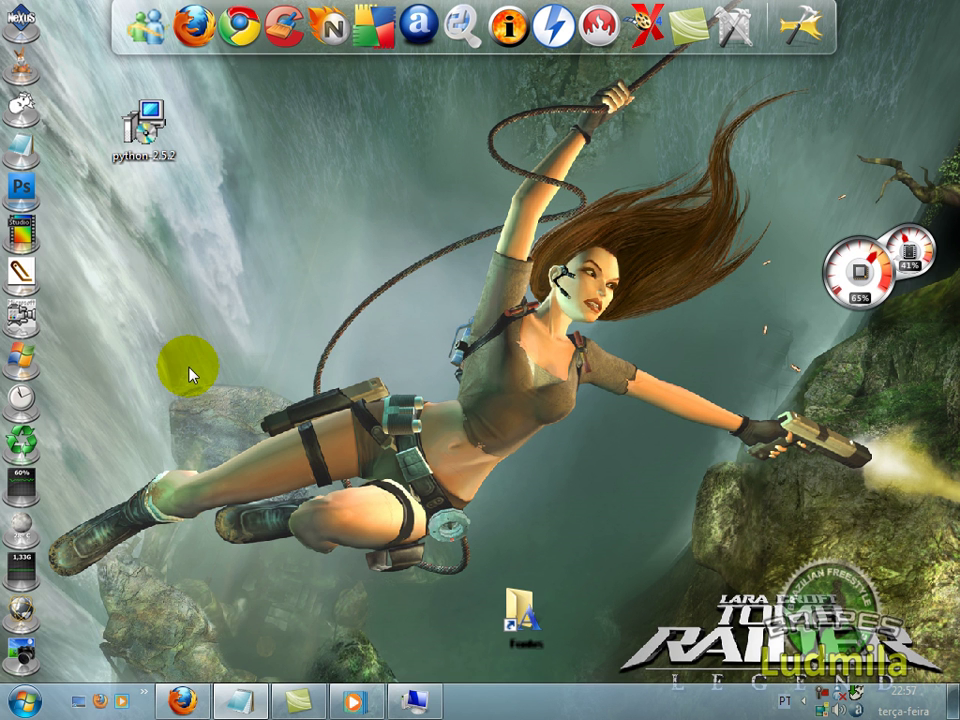
click(44, 692)
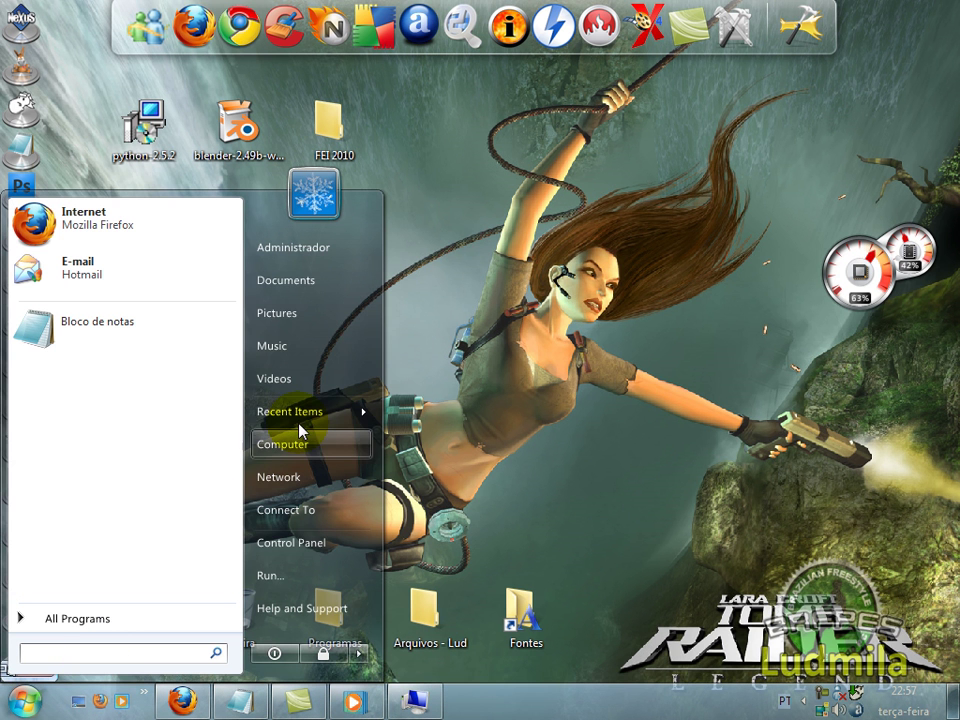
click(327, 250)
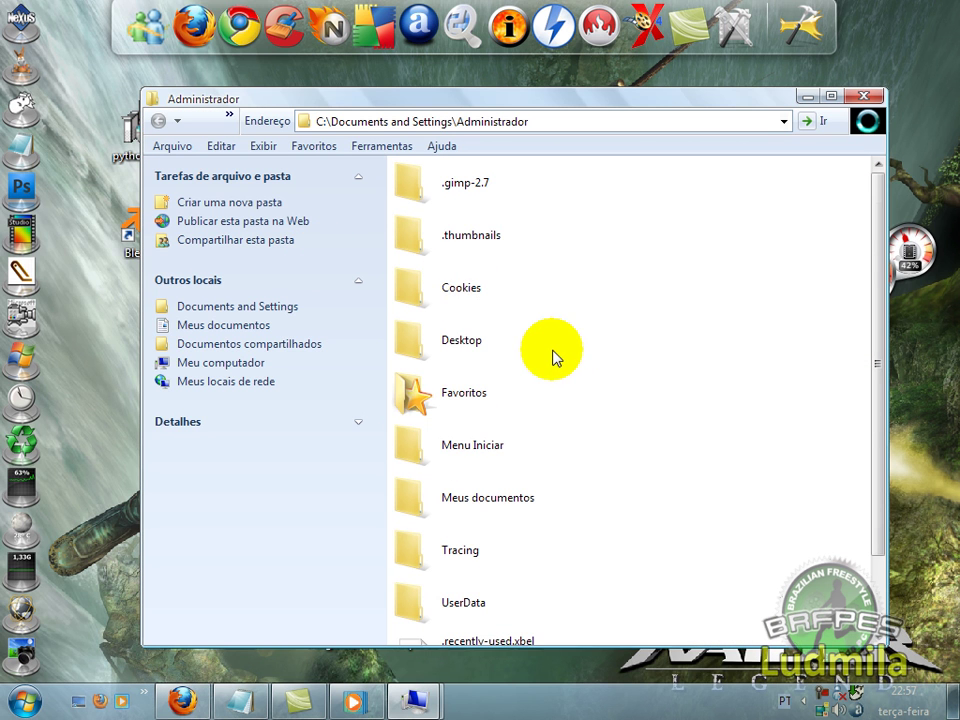
scroll(552, 357, down, 2)
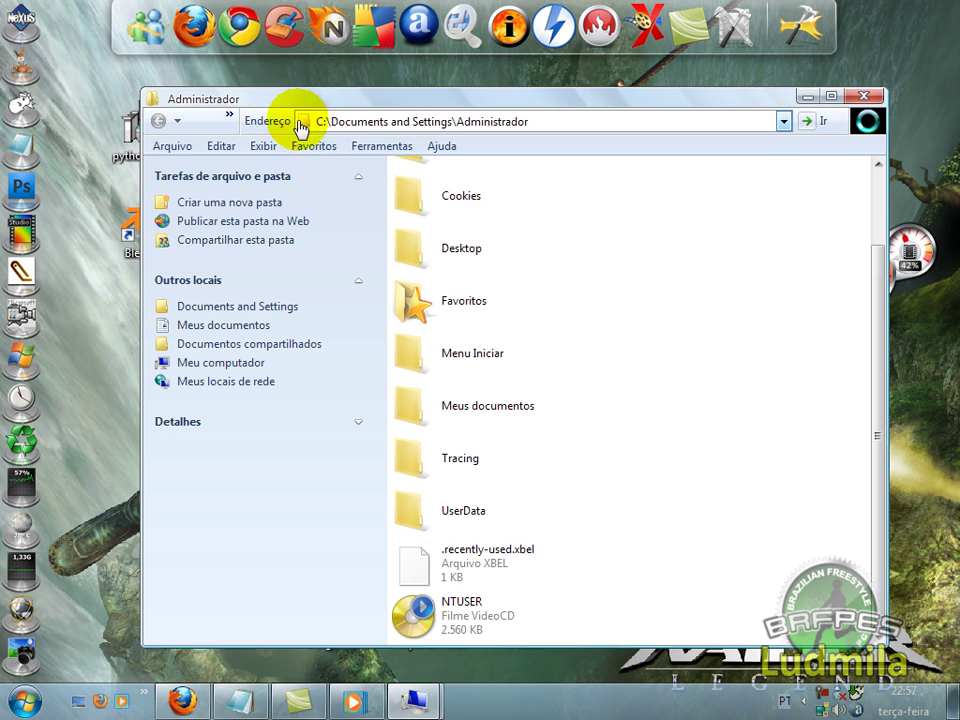
click(784, 122)
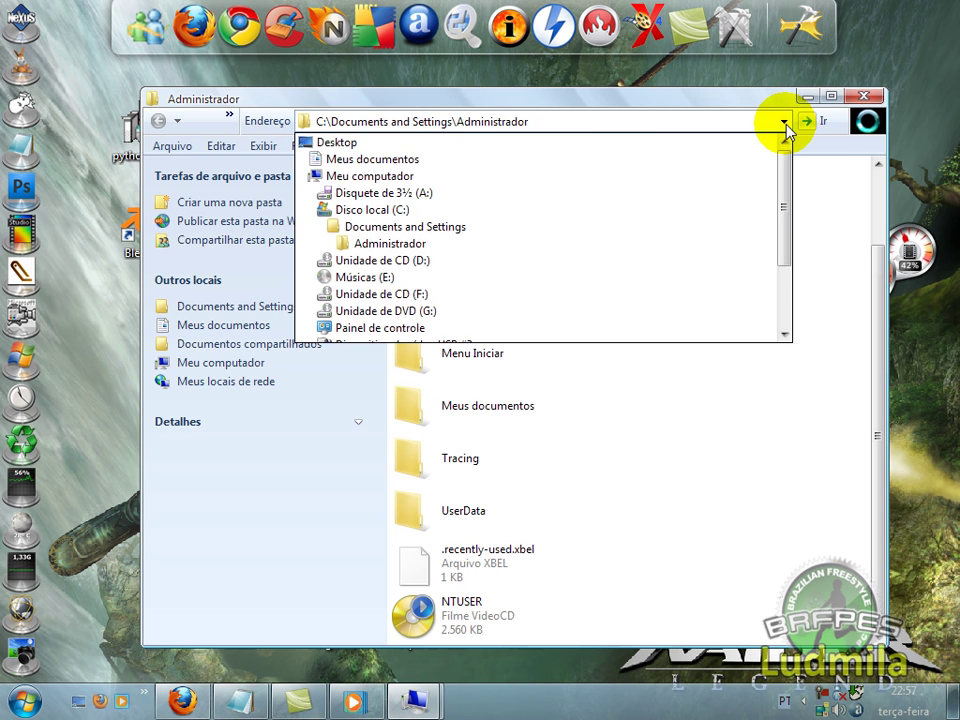
click(546, 176)
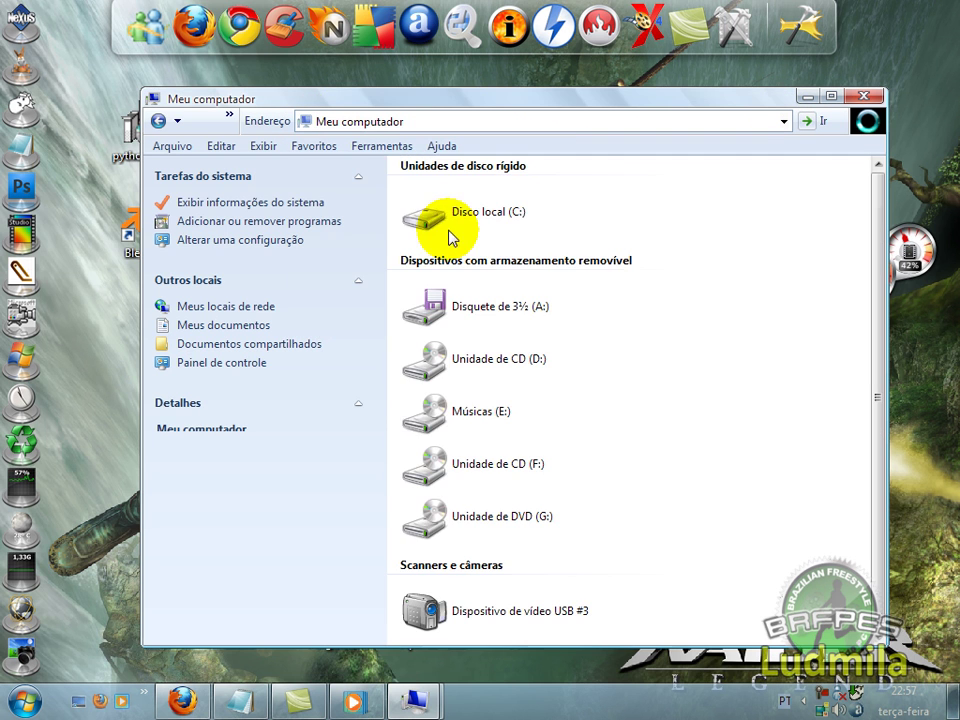
double_click(480, 212)
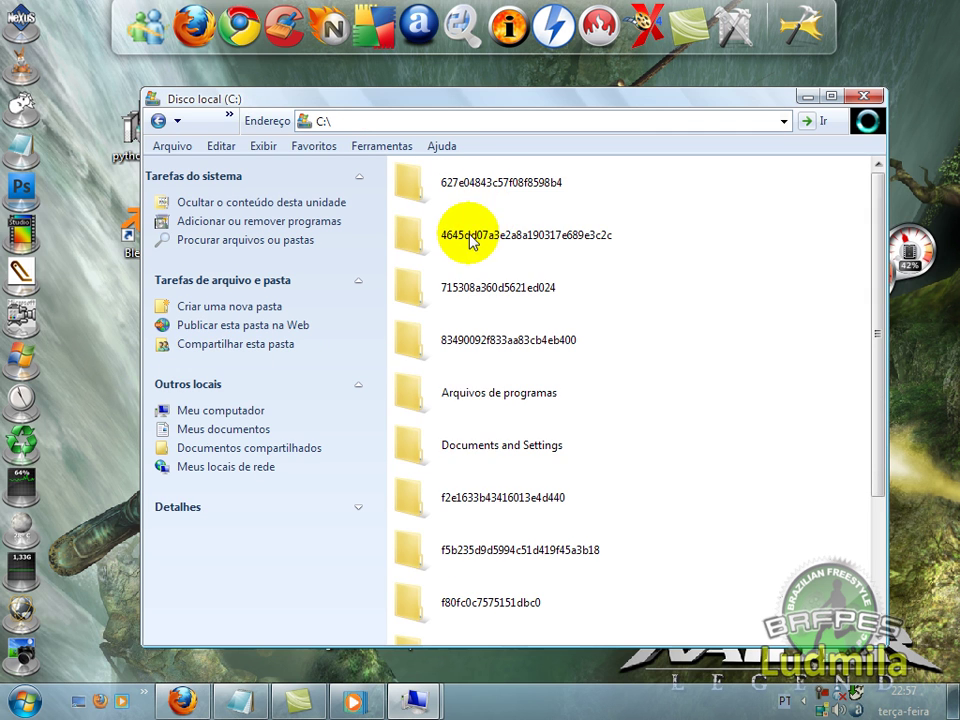
Go through Arquivos de programas, Blender Foundation, Blender and .blender into scripts.
double_click(487, 393)
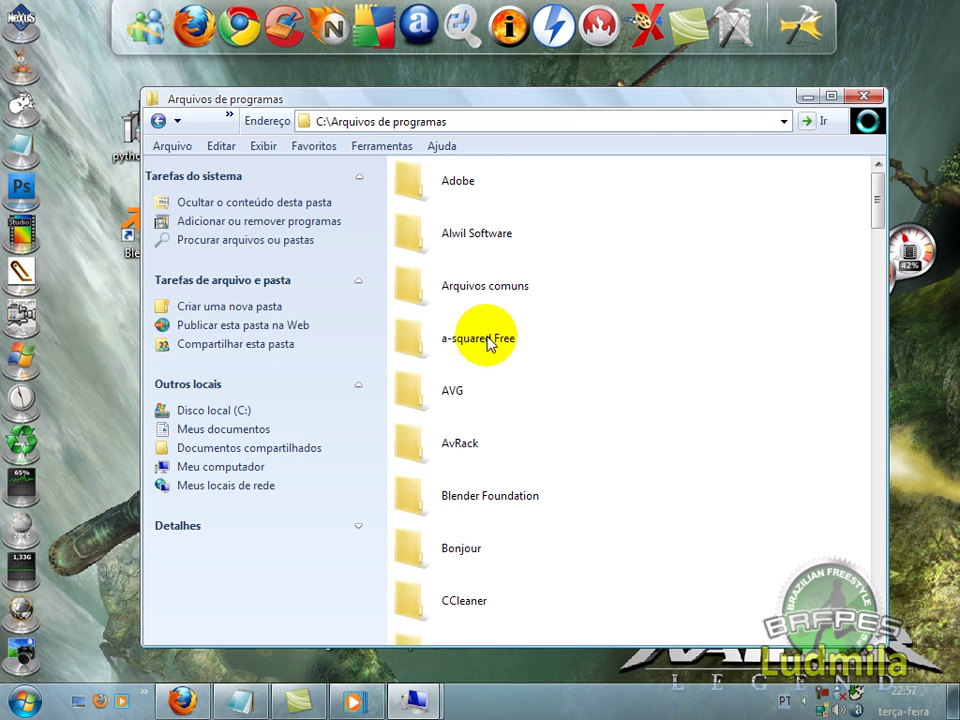
click(510, 498)
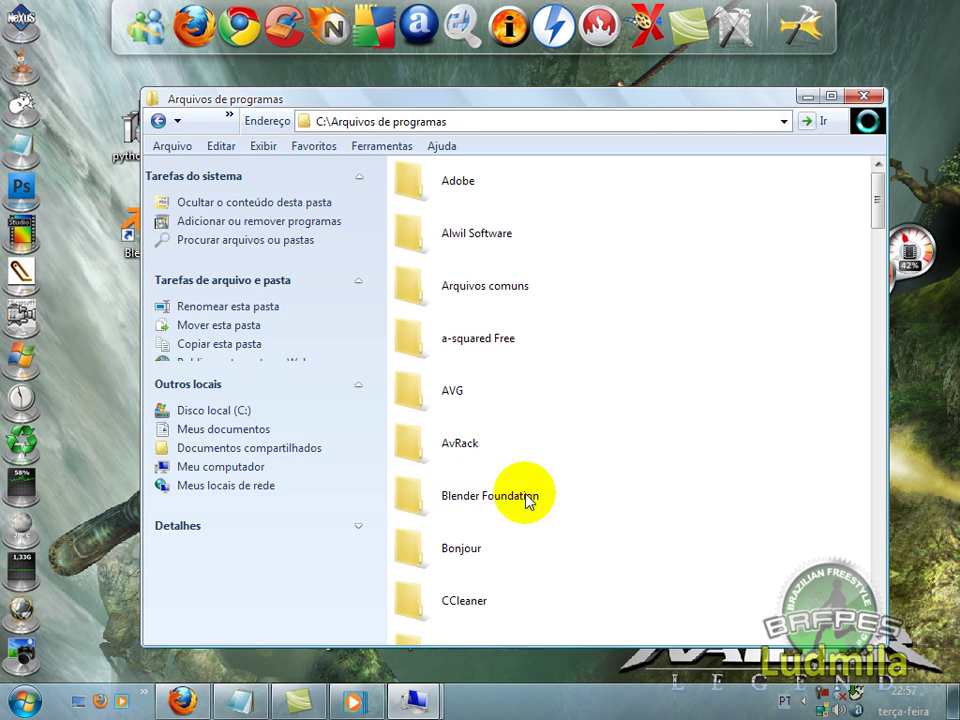
double_click(468, 500)
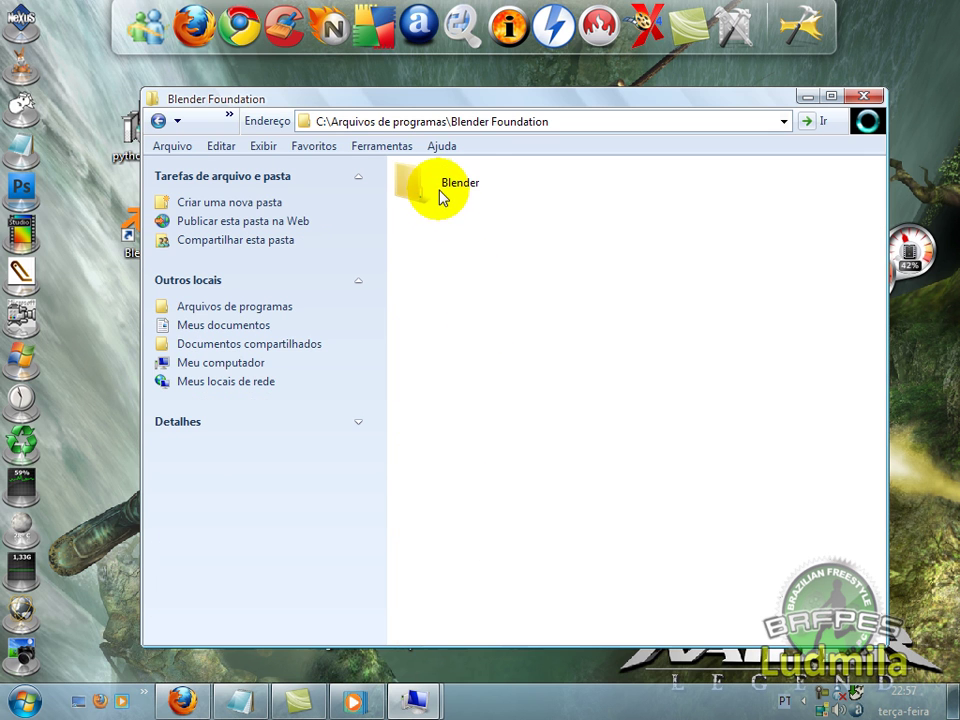
click(445, 190)
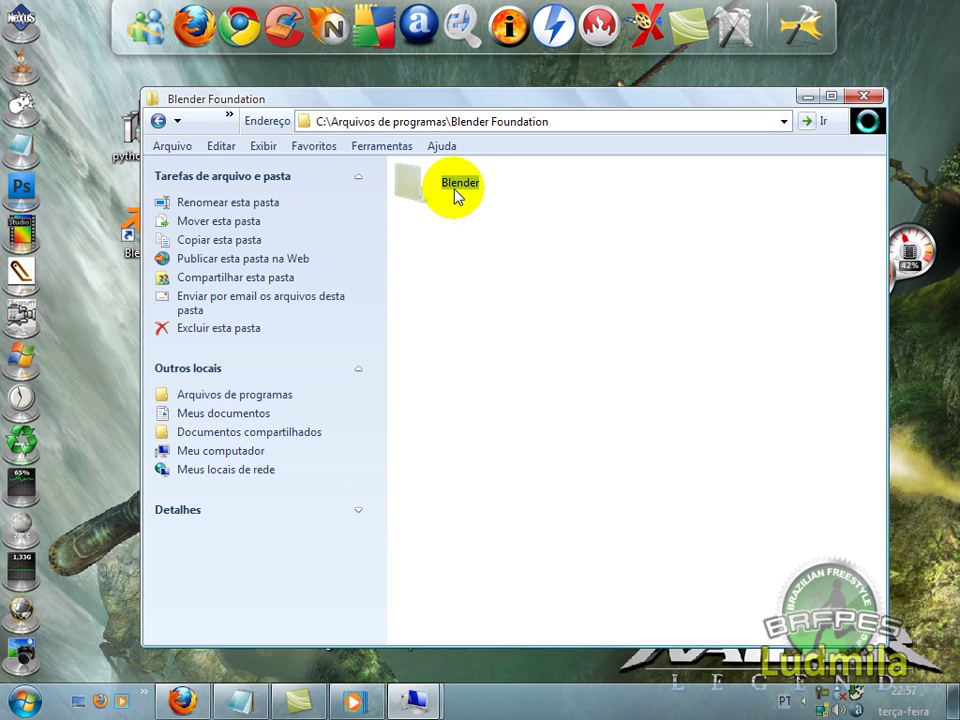
double_click(455, 192)
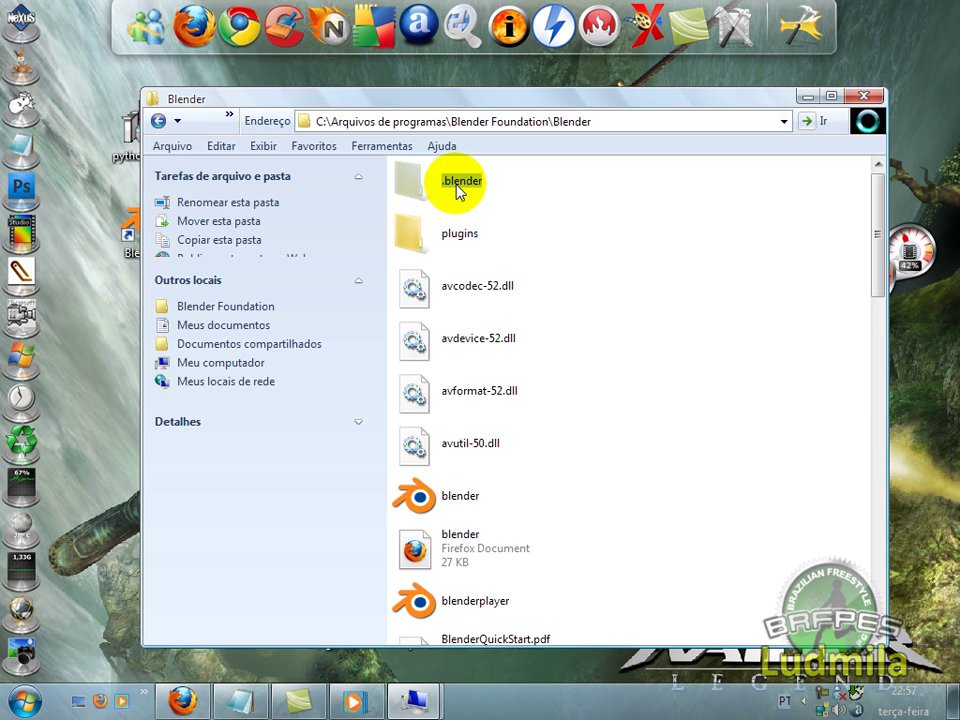
click(455, 188)
double_click(455, 188)
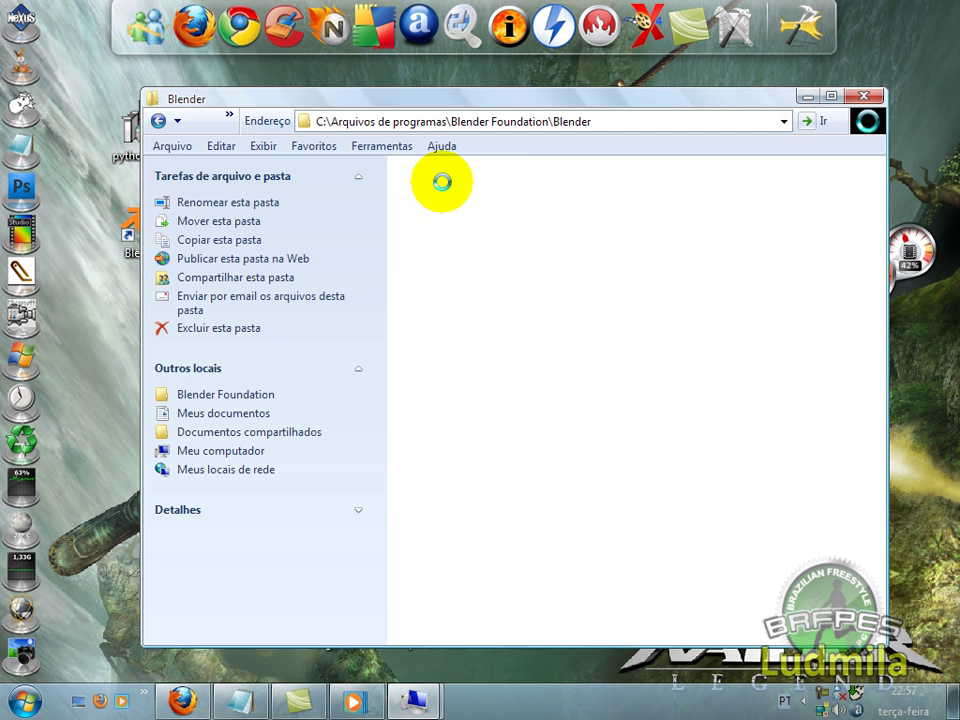
click(459, 236)
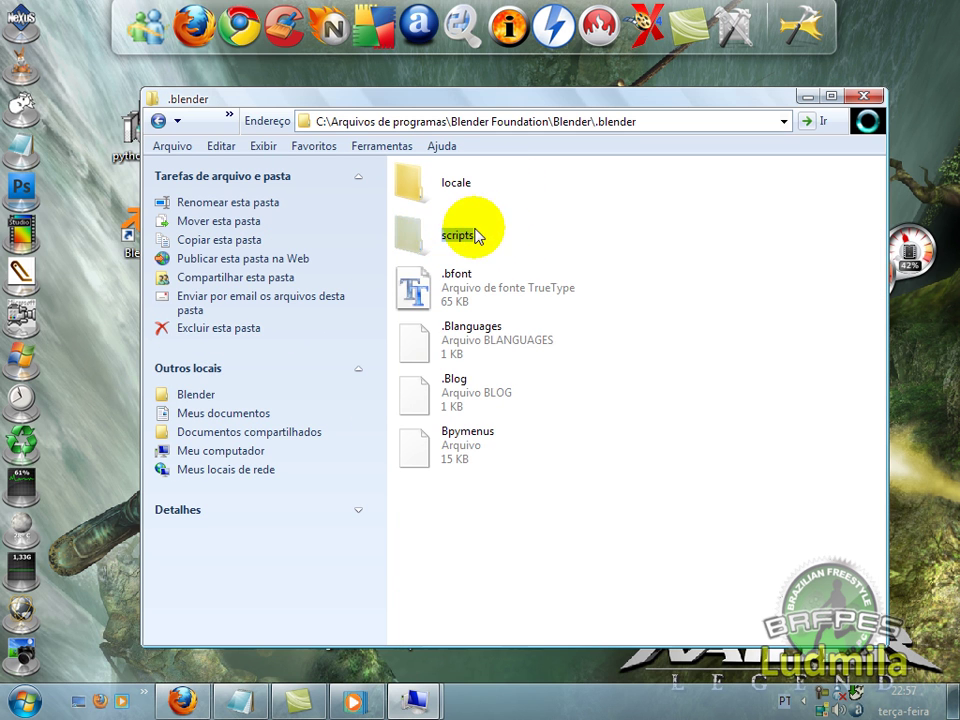
double_click(443, 236)
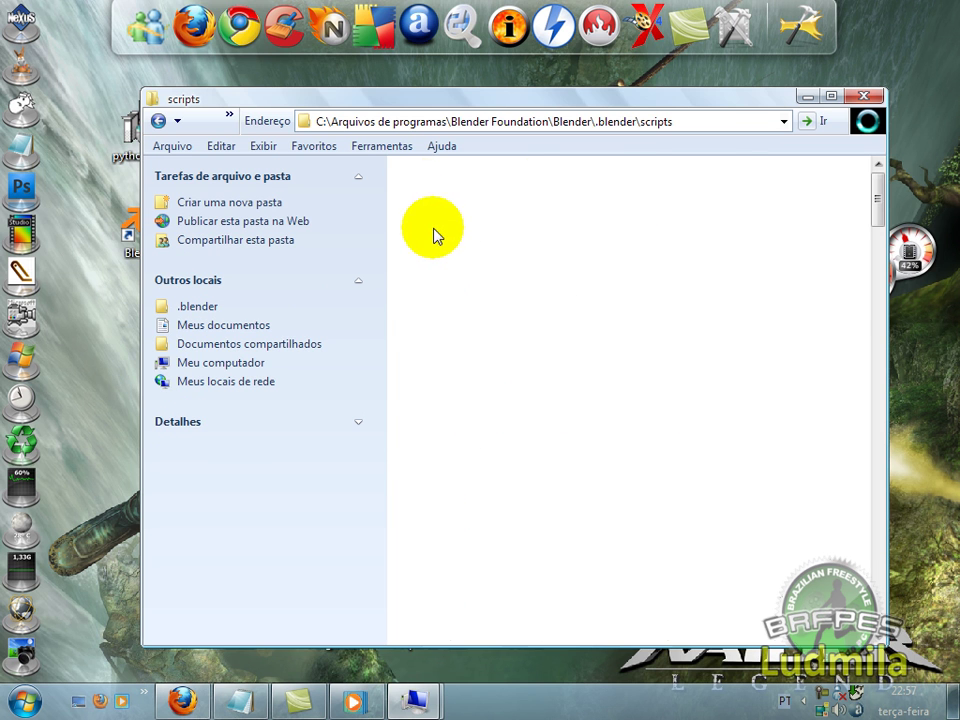
Highlight 'Cole lá os 2 arquivos.' in the notes and minimize Notepad.
click(243, 699)
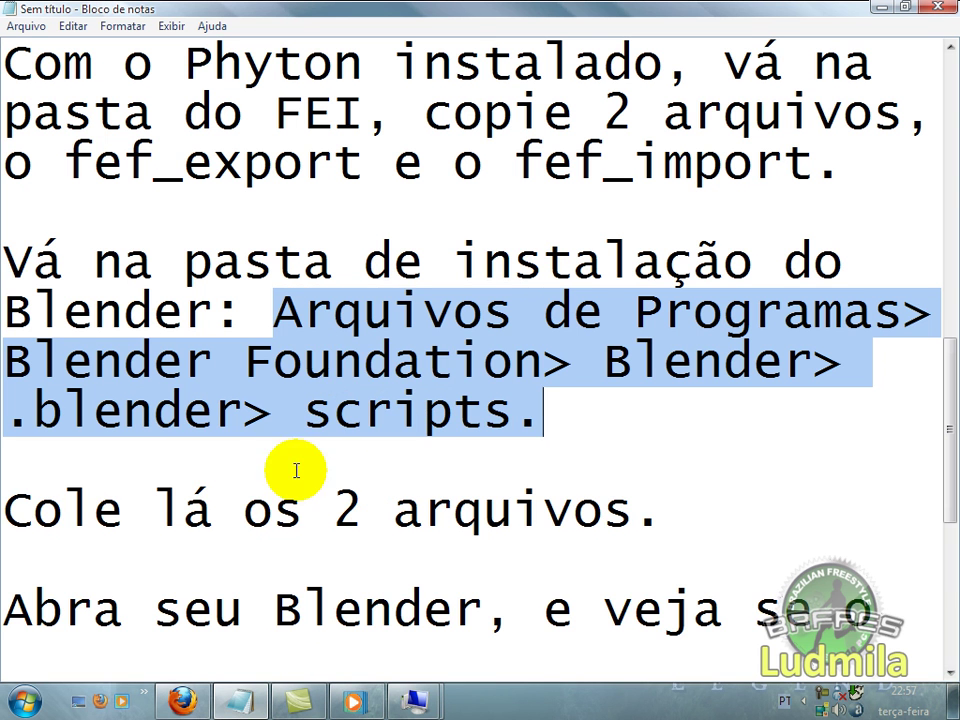
drag(8, 510, 668, 530)
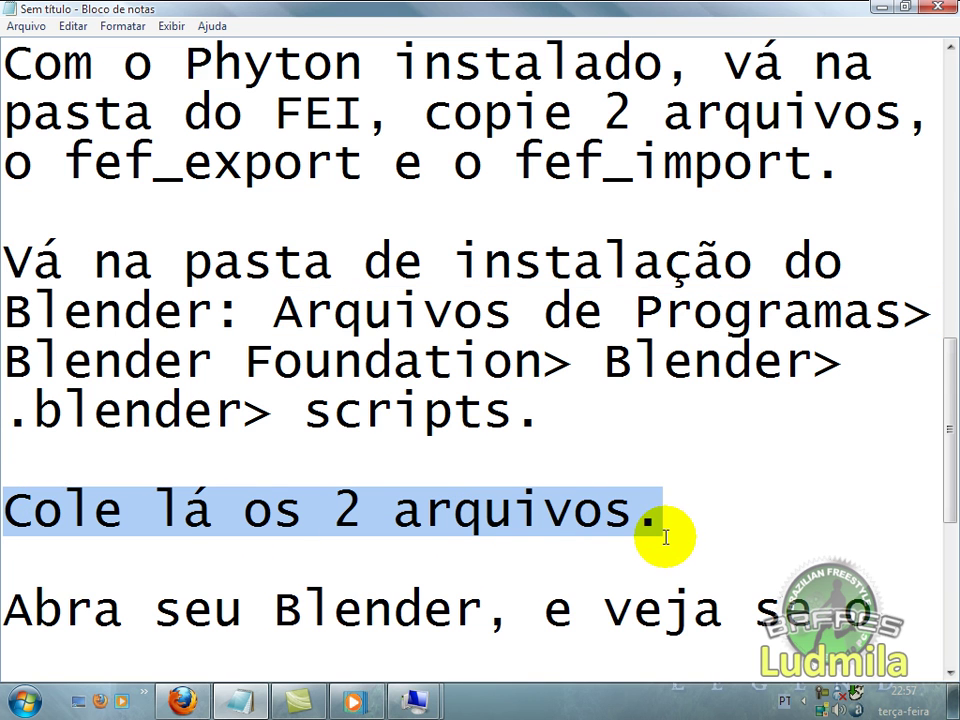
click(881, 7)
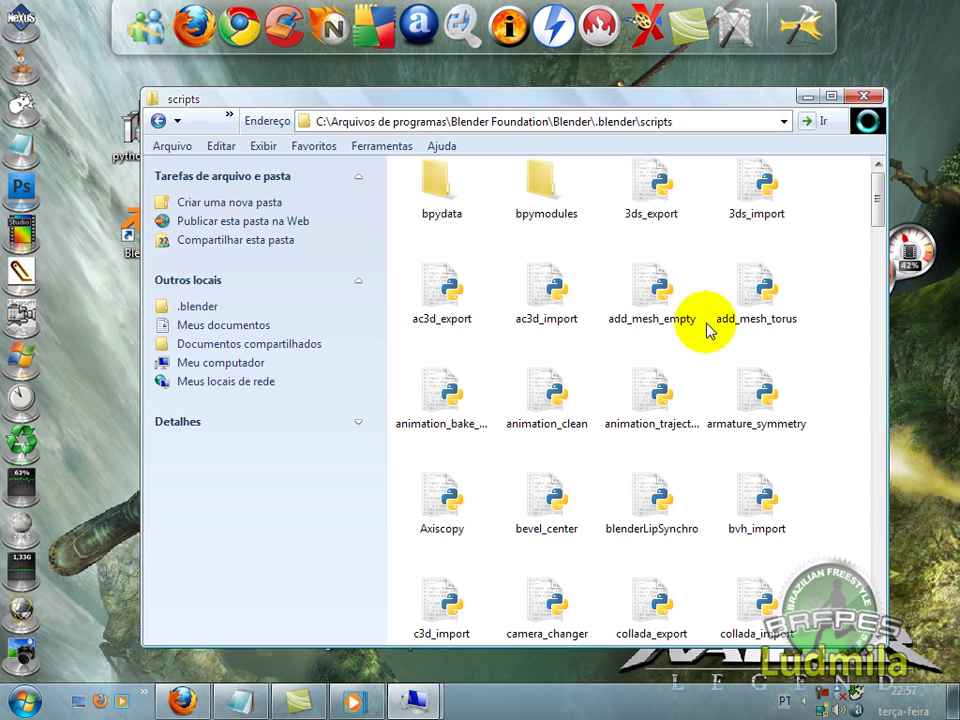
Paste fef_export and fef_import into the scripts folder and close the window.
right_click(610, 456)
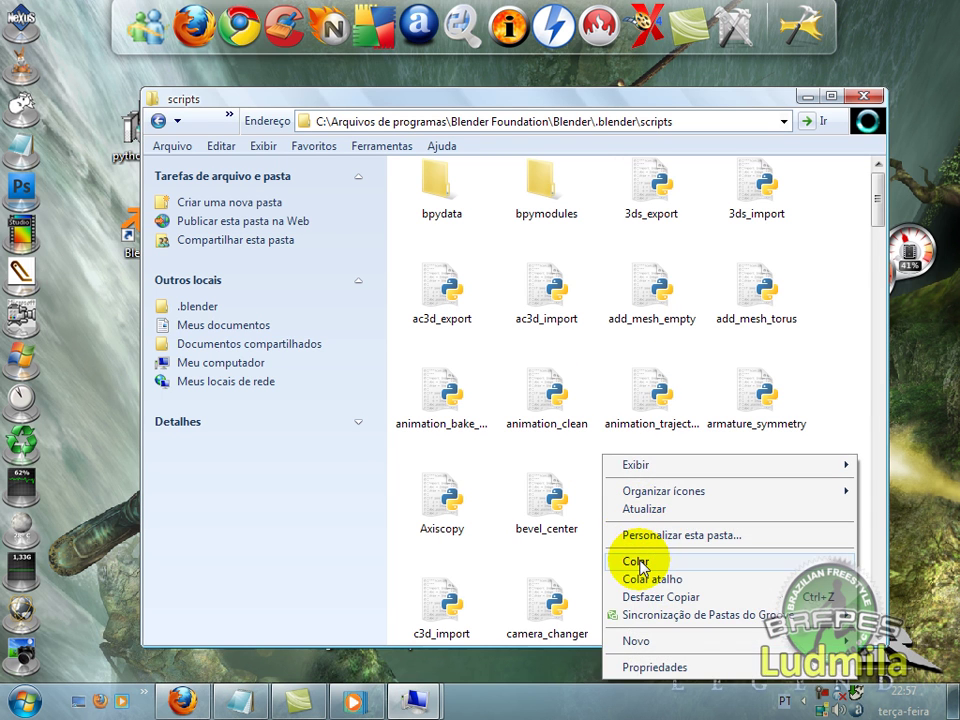
click(642, 561)
click(840, 121)
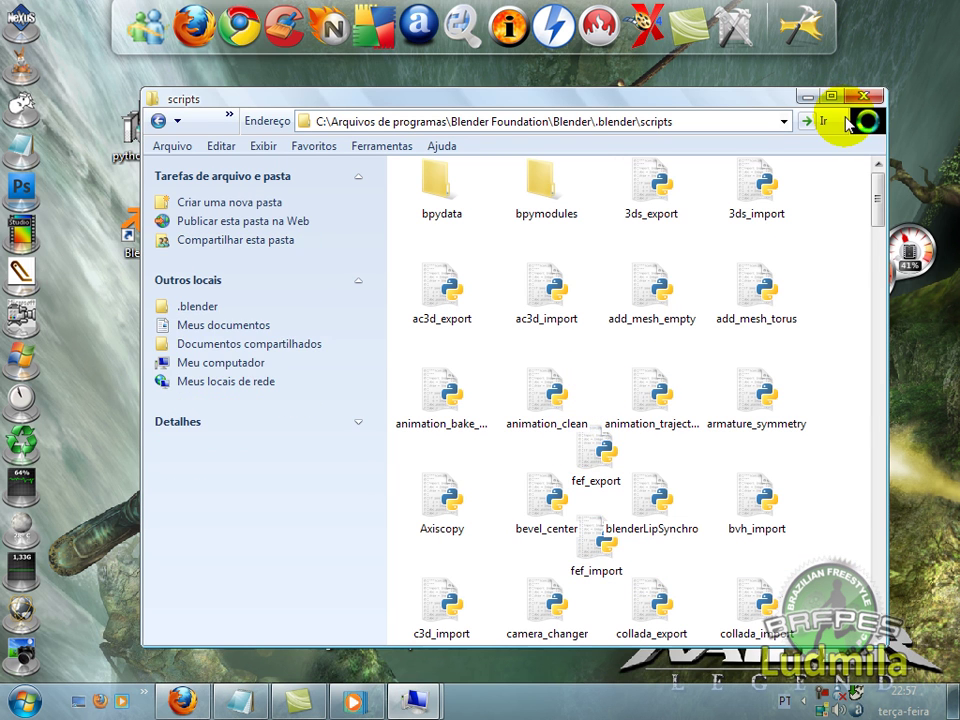
click(863, 96)
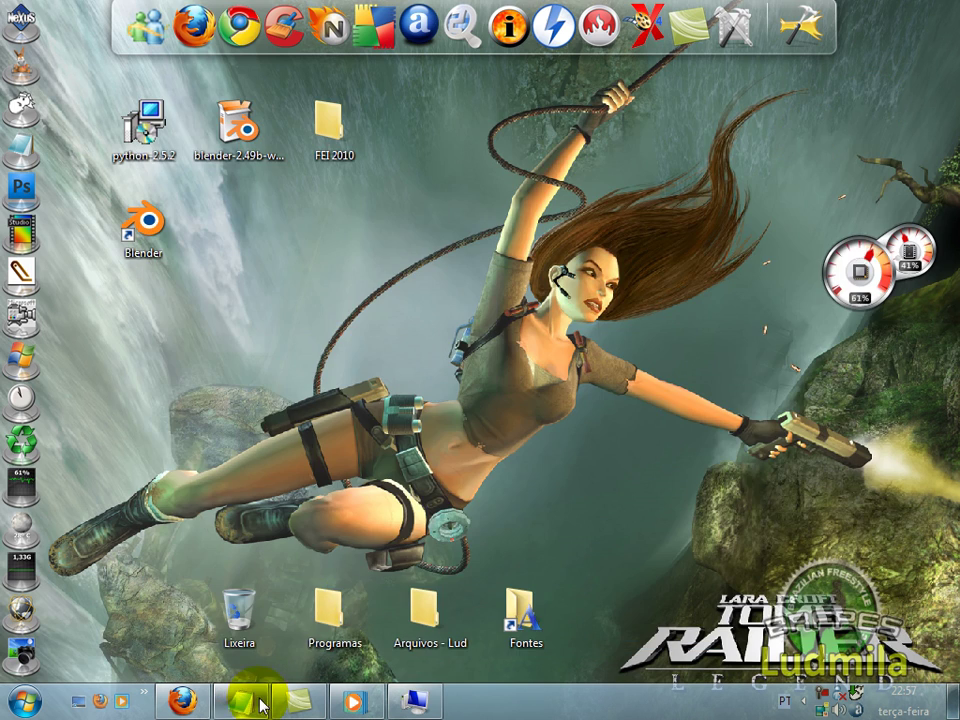
Restore the notes and highlight the next step about opening Blender.
click(242, 700)
scroll(306, 402, down, 1)
drag(6, 315, 508, 310)
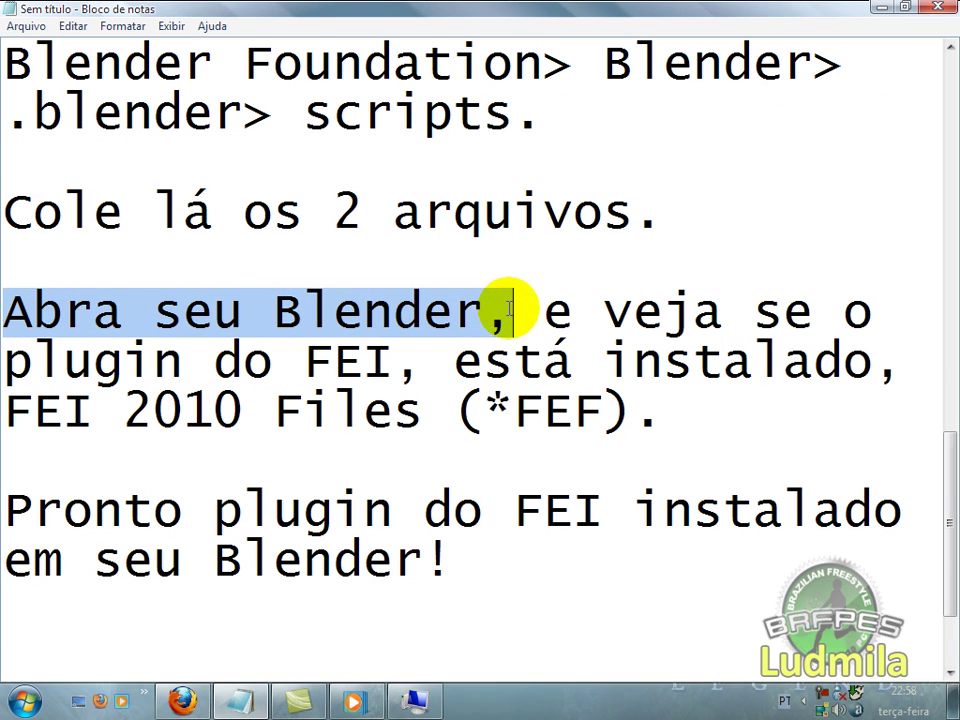
Minimize the notes and relaunch Blender 2.49b from its desktop shortcut.
click(881, 7)
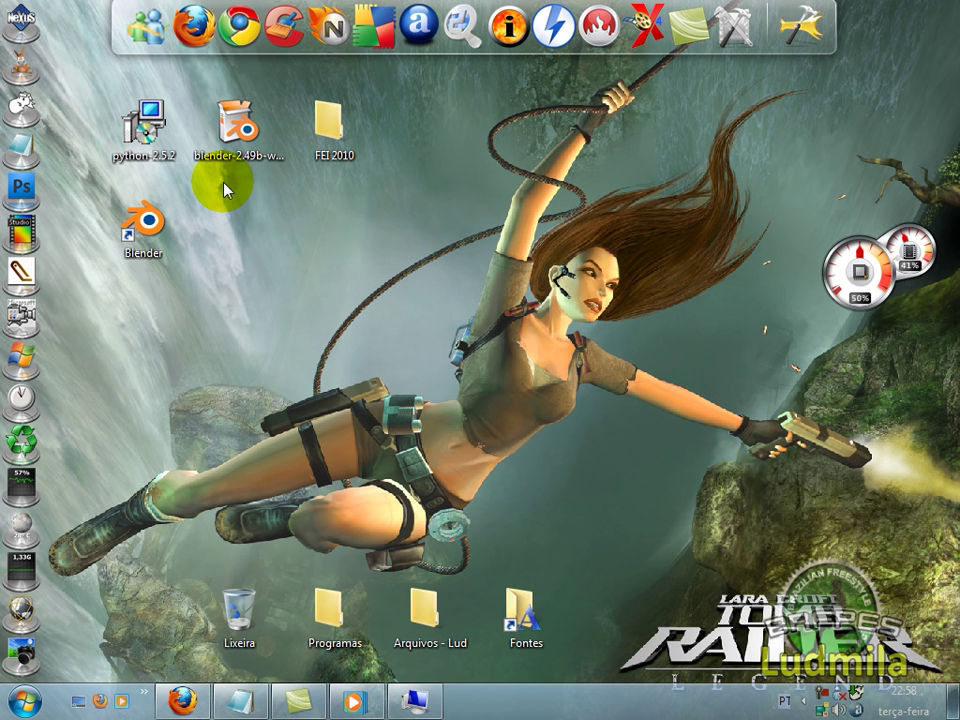
double_click(140, 255)
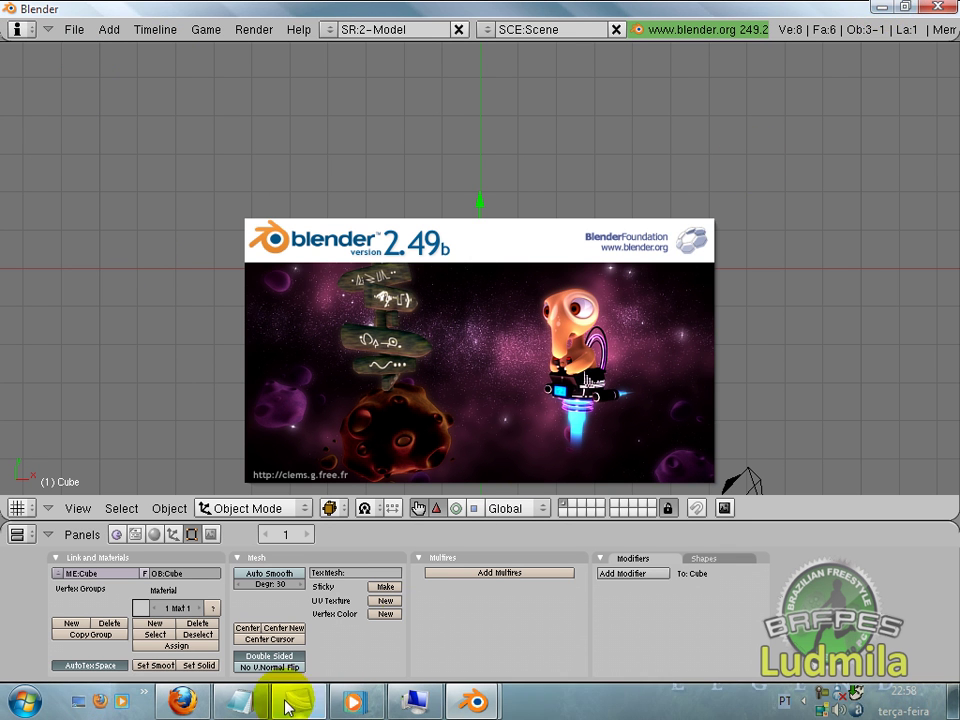
Highlight the note 'e veja se o plugin do FEI, está instalado' and minimize Notepad.
click(245, 708)
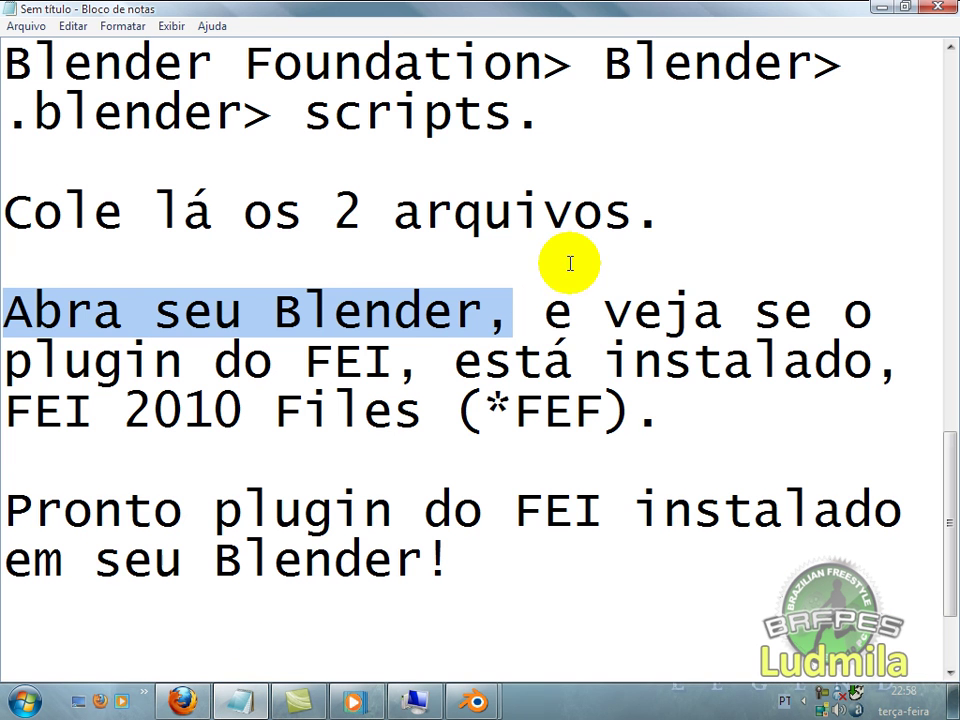
click(553, 314)
mouse_move(553, 314)
mouse_down()
mouse_move(410, 375)
mouse_move(189, 366)
mouse_move(797, 373)
mouse_move(865, 363)
mouse_up()
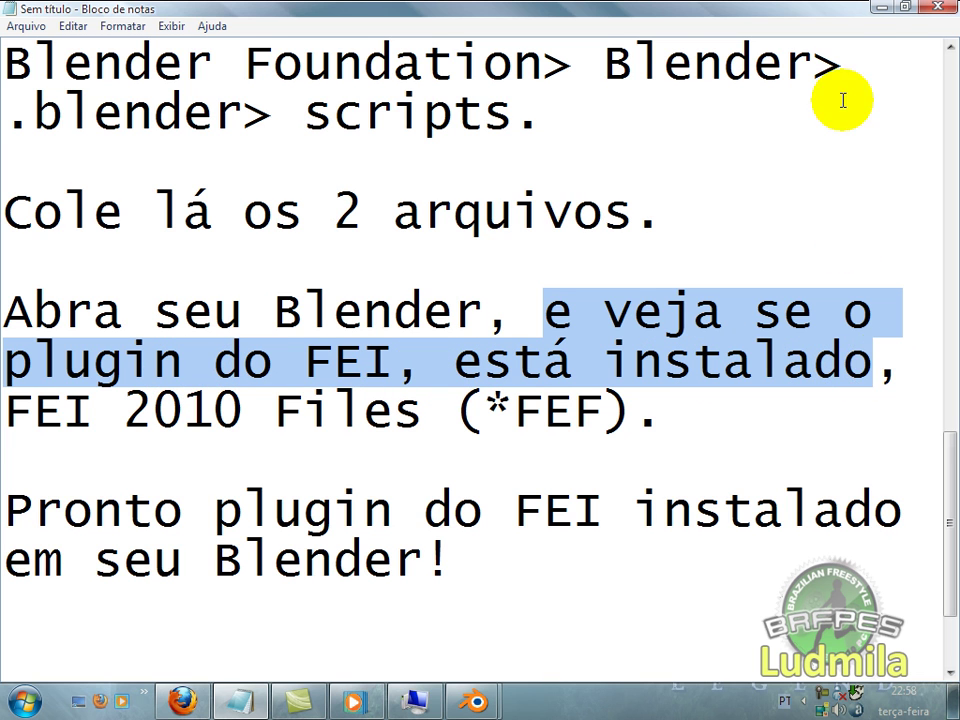
click(878, 10)
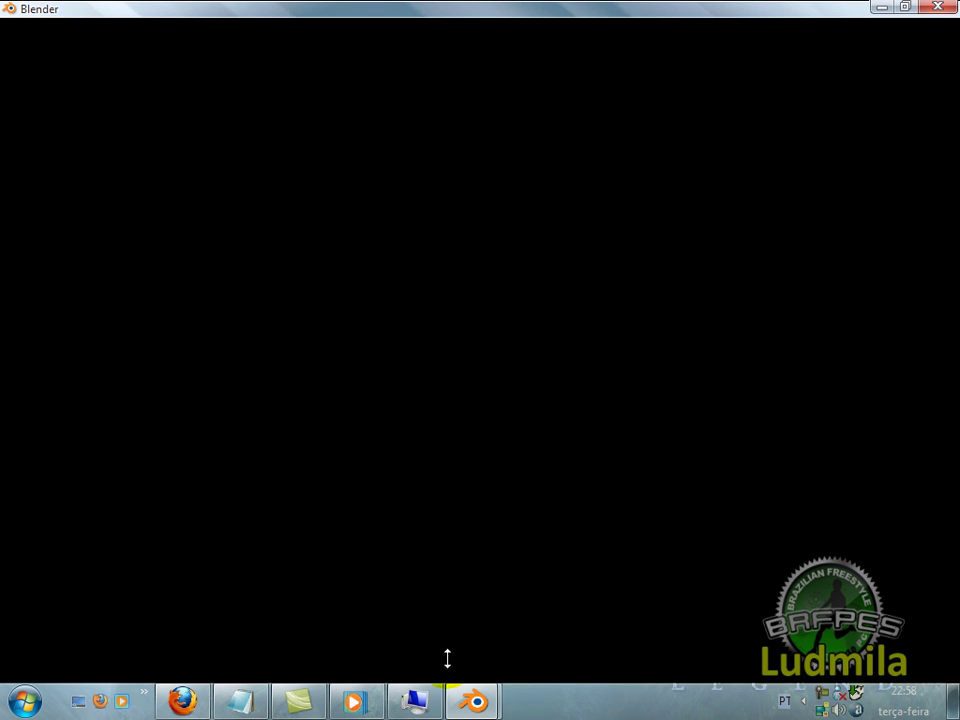
mouse_move(474, 701)
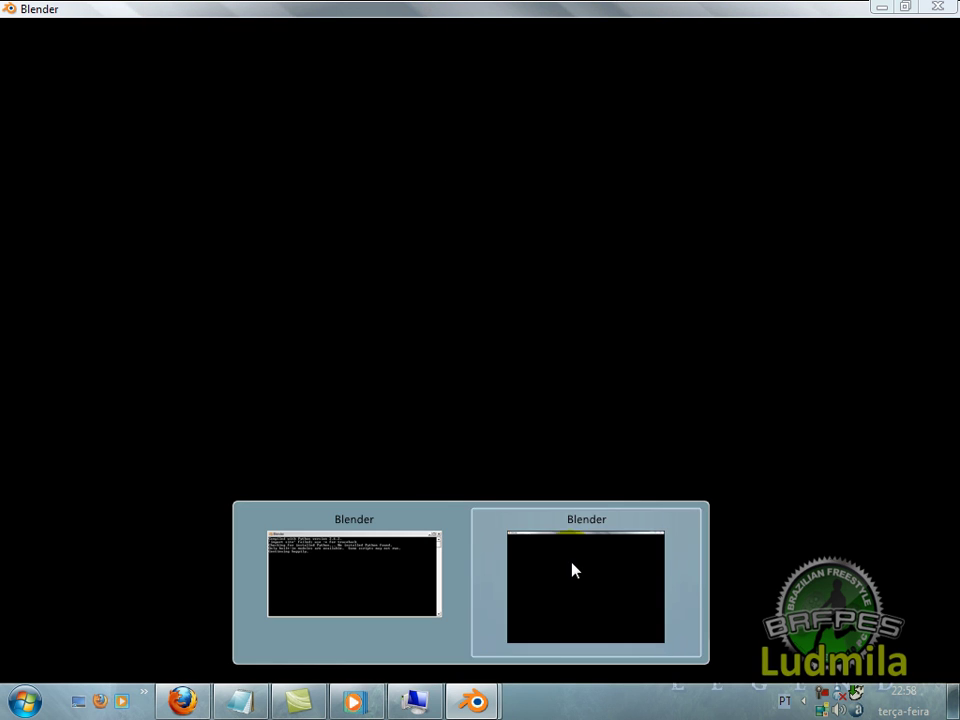
Verify Blender's File > Export menu lists FEI 2010 Files (*.FEF), then return to Notepad.
click(604, 590)
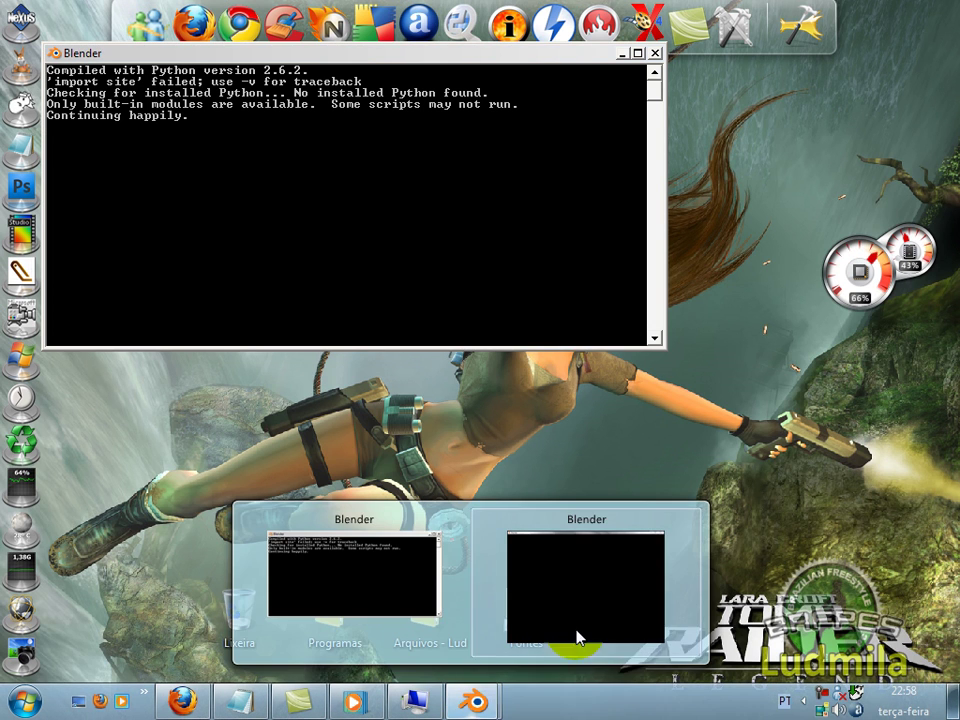
click(576, 580)
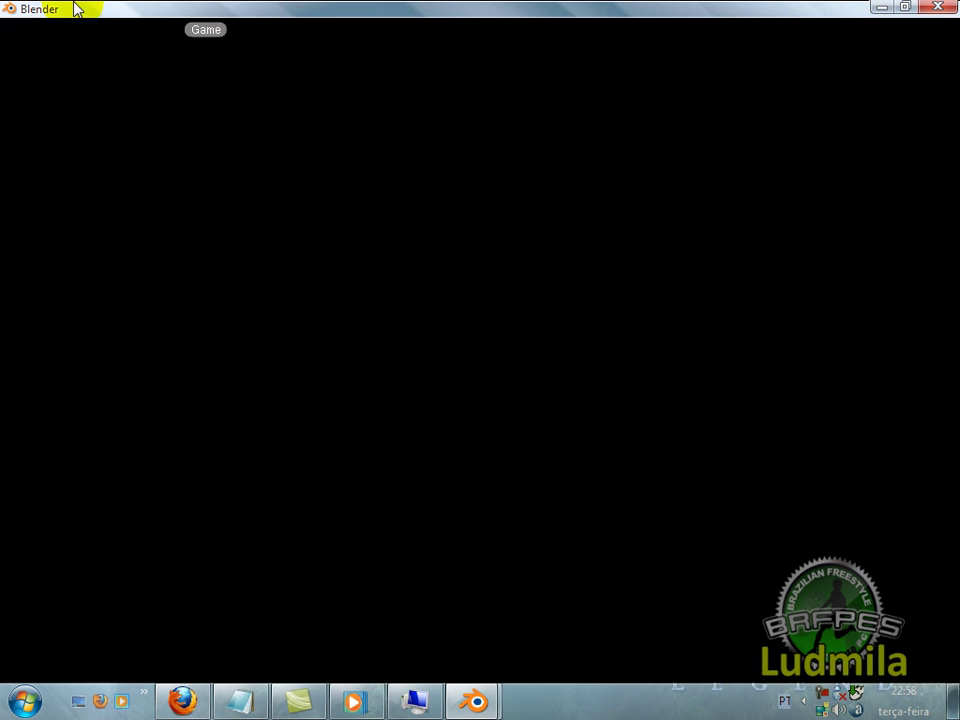
click(317, 163)
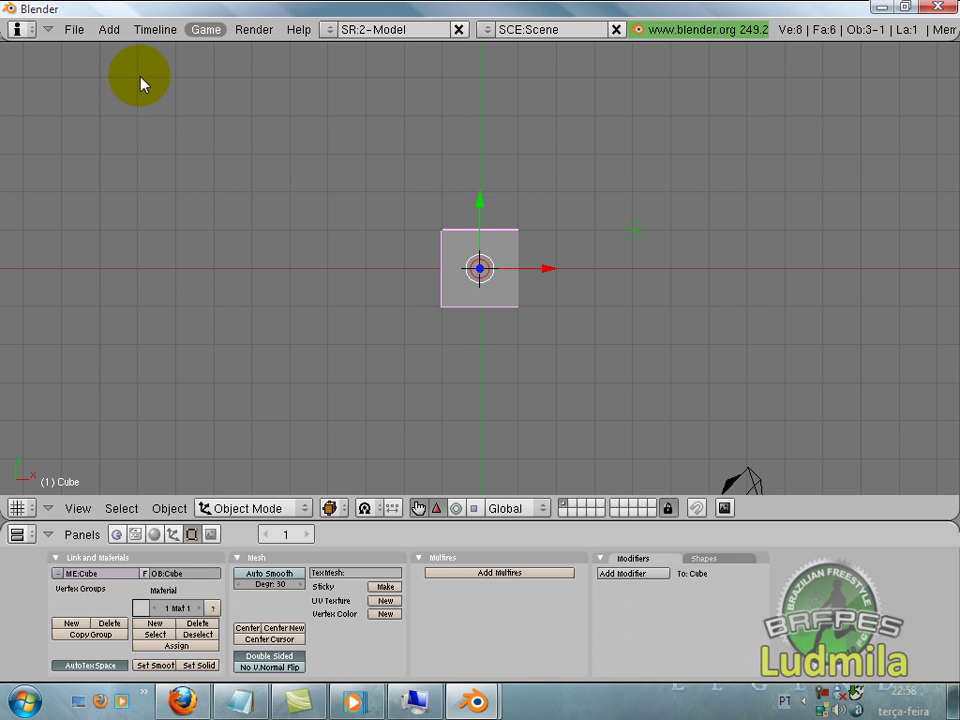
click(75, 33)
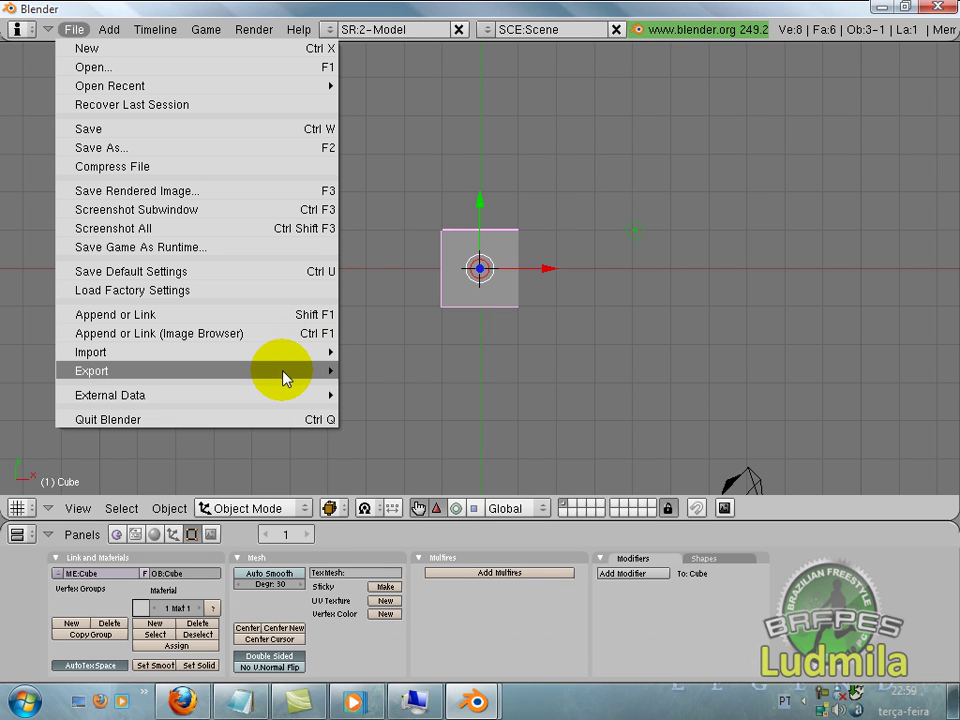
mouse_move(92, 371)
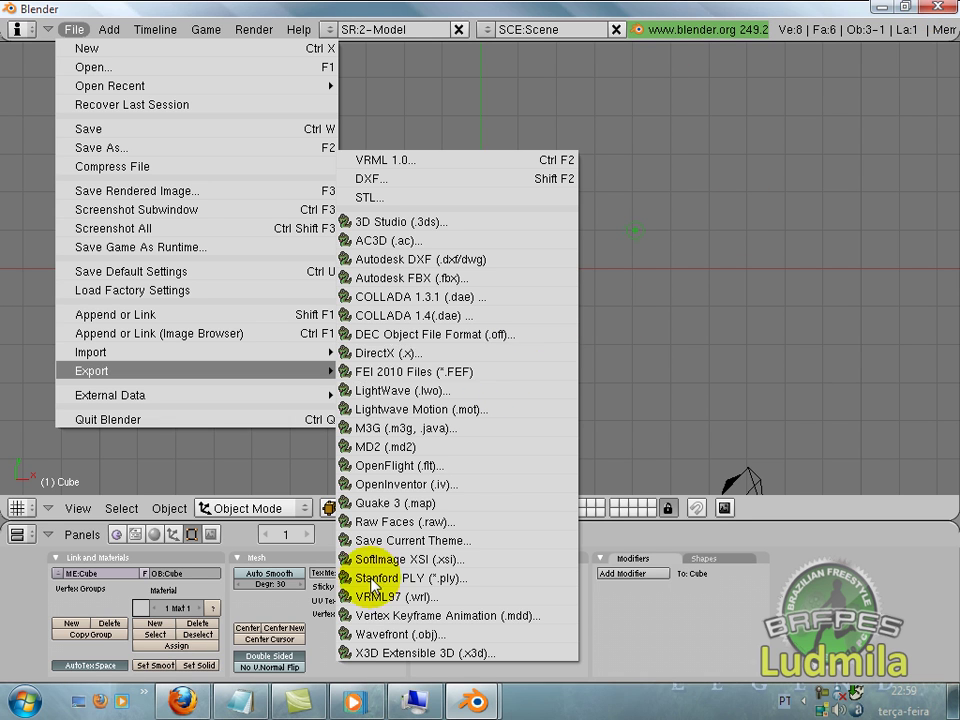
click(240, 700)
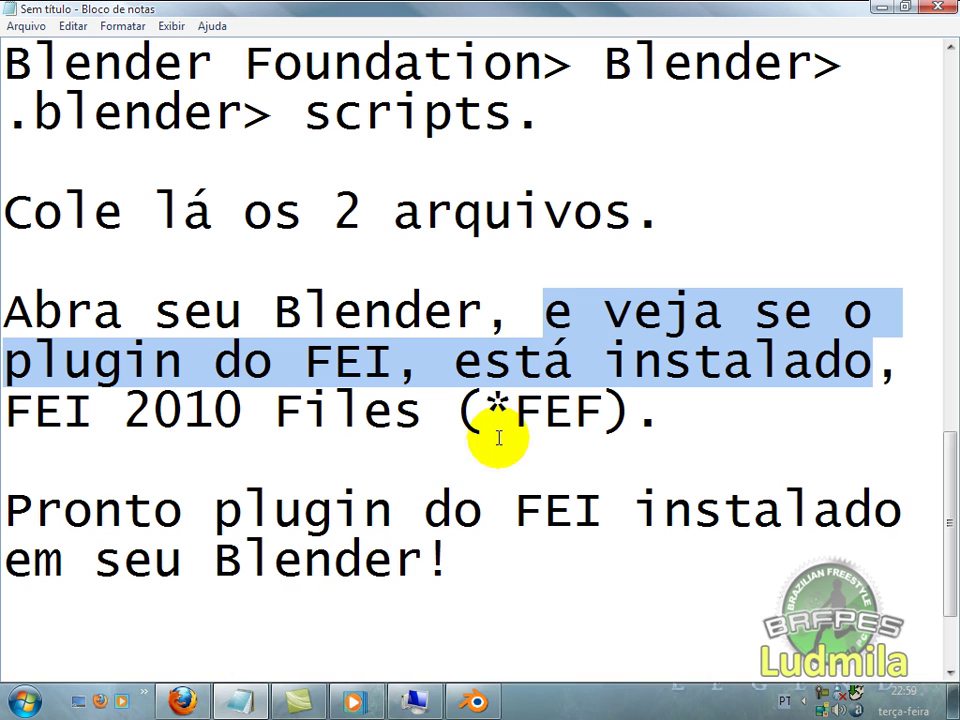
Highlight the FEI 2010 Files and 'Pronto plugin do FEI instalado' lines, then minimize Notepad.
drag(8, 408, 655, 410)
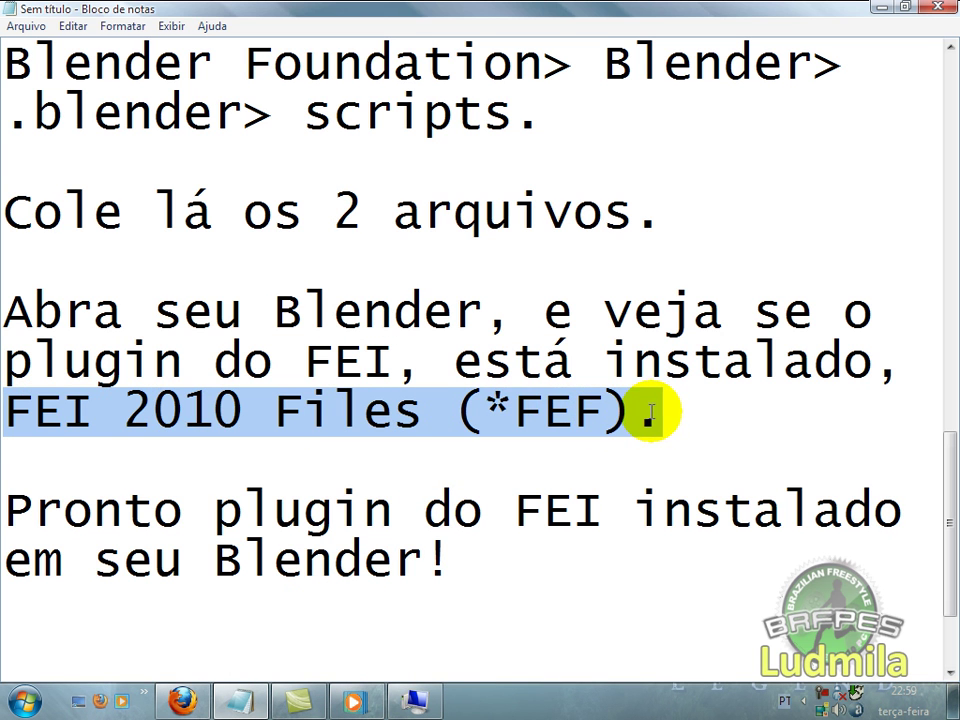
scroll(455, 235, down, 1)
mouse_move(6, 362)
mouse_down()
mouse_move(196, 362)
mouse_move(776, 421)
mouse_up()
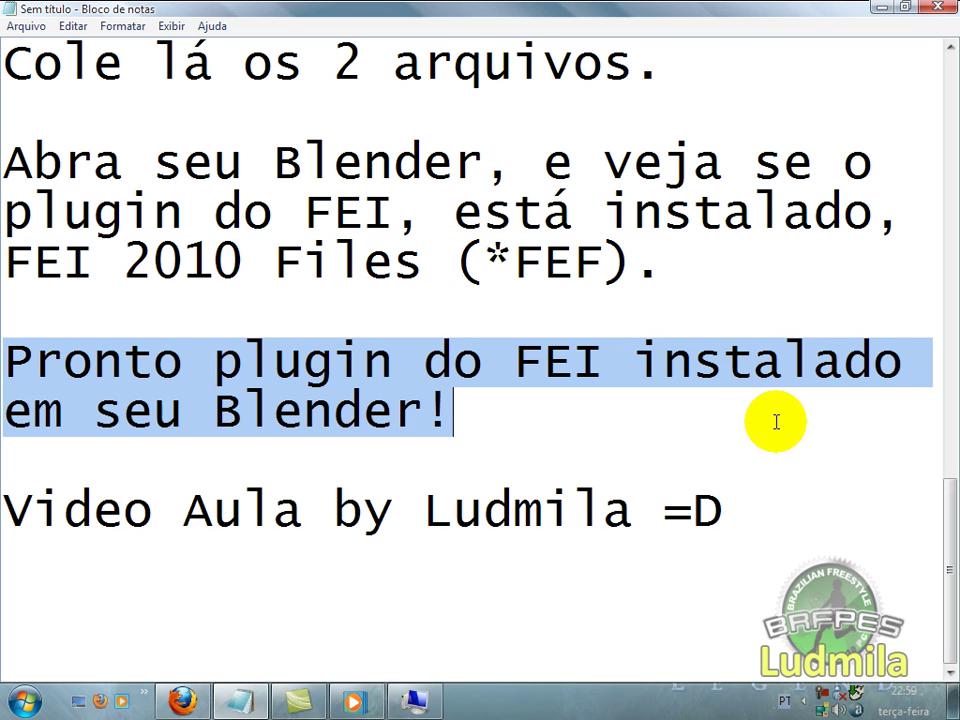
click(557, 420)
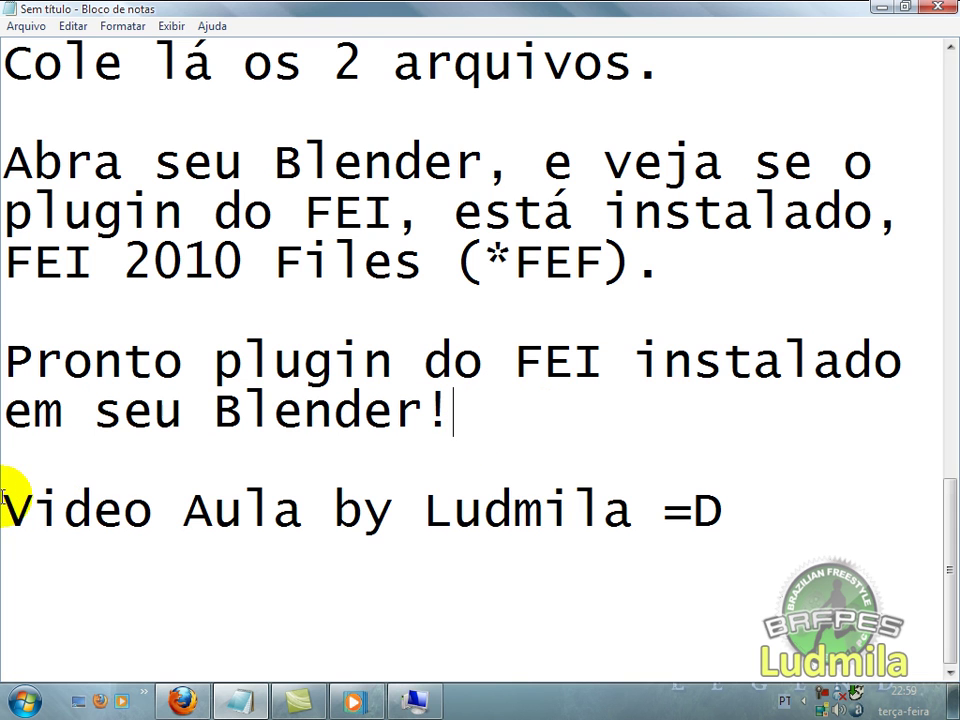
drag(5, 508, 736, 516)
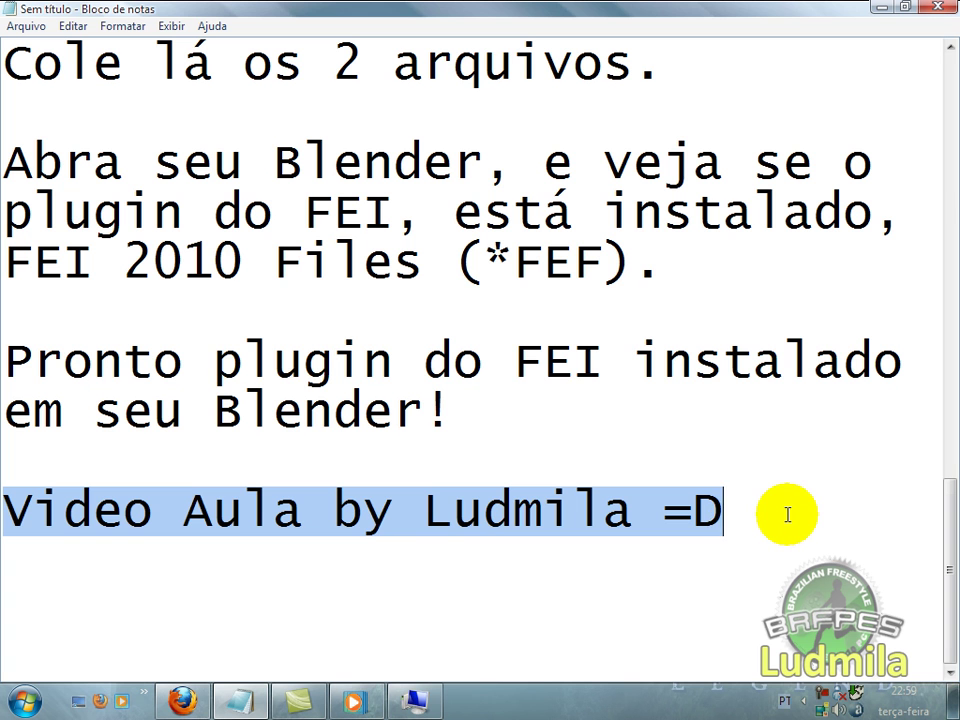
click(870, 14)
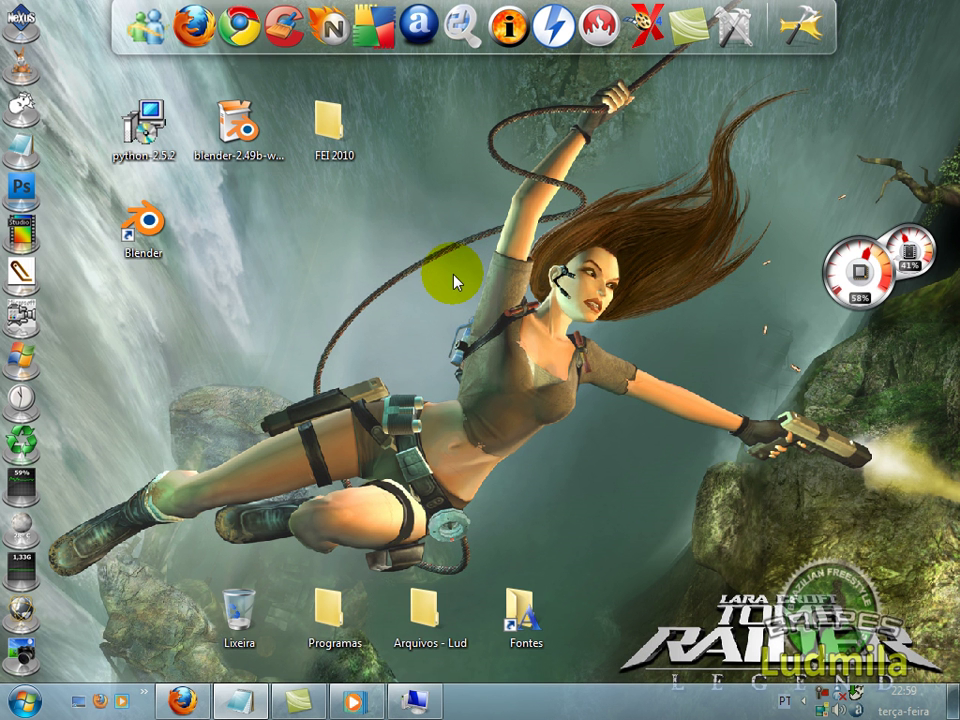